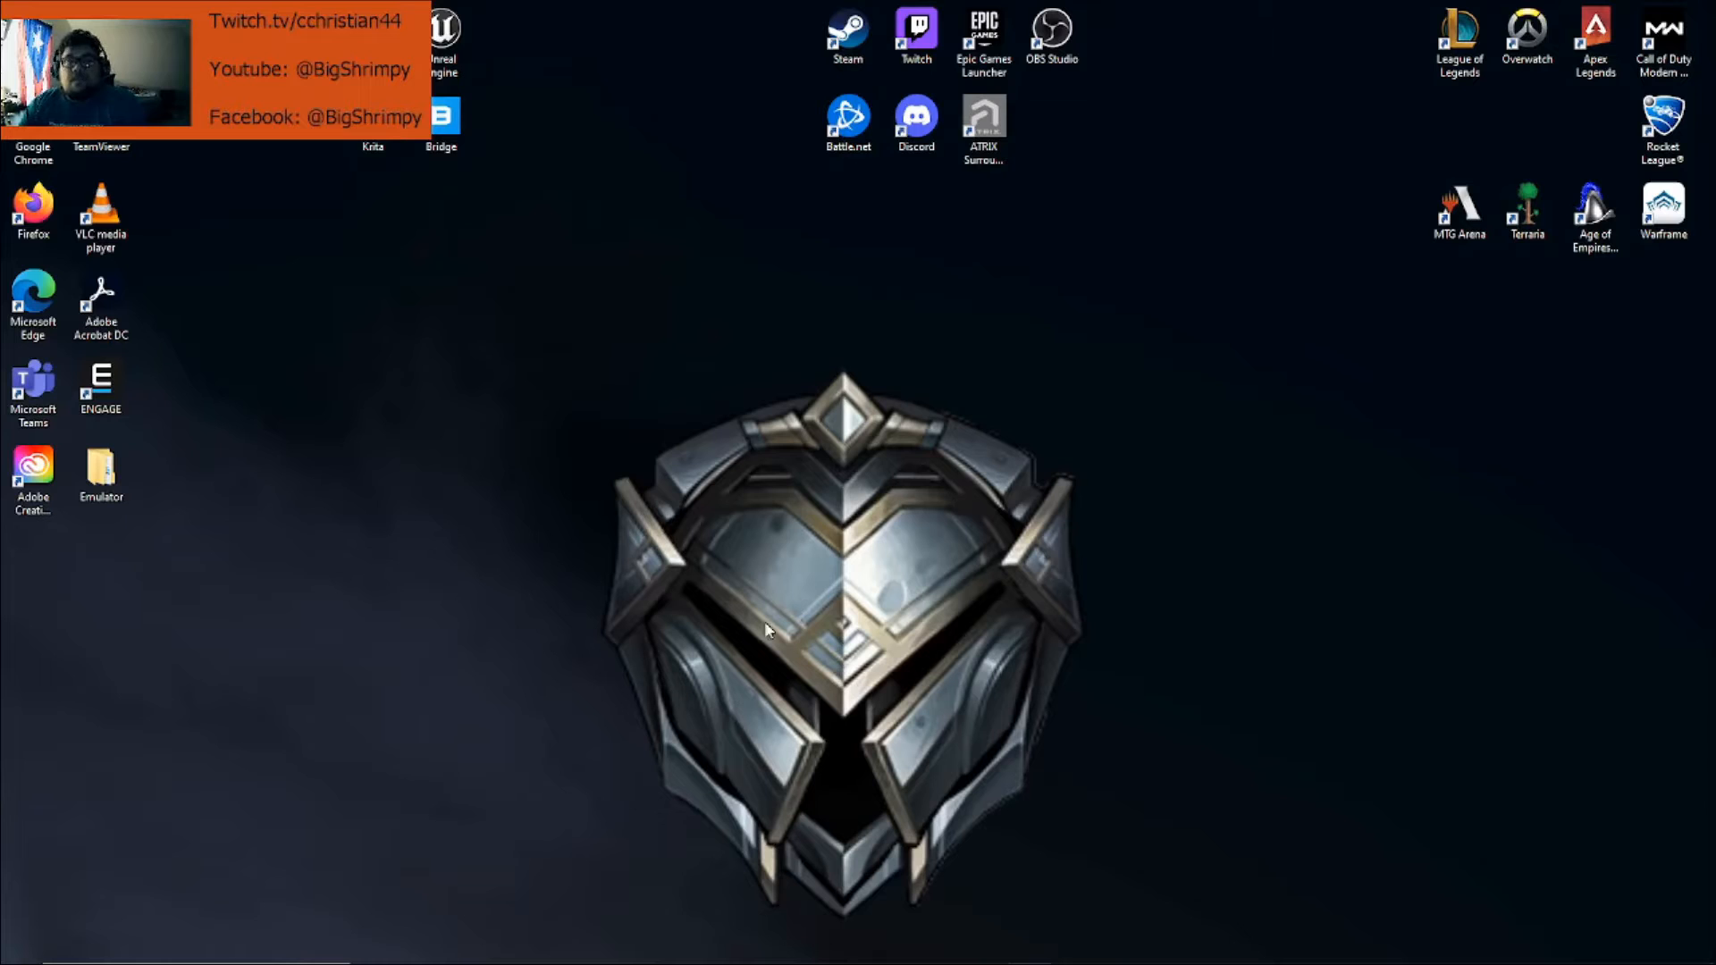
Open the Windows (C:) drive in File Explorer and create a new folder named Share there
mouse_move(657, 962)
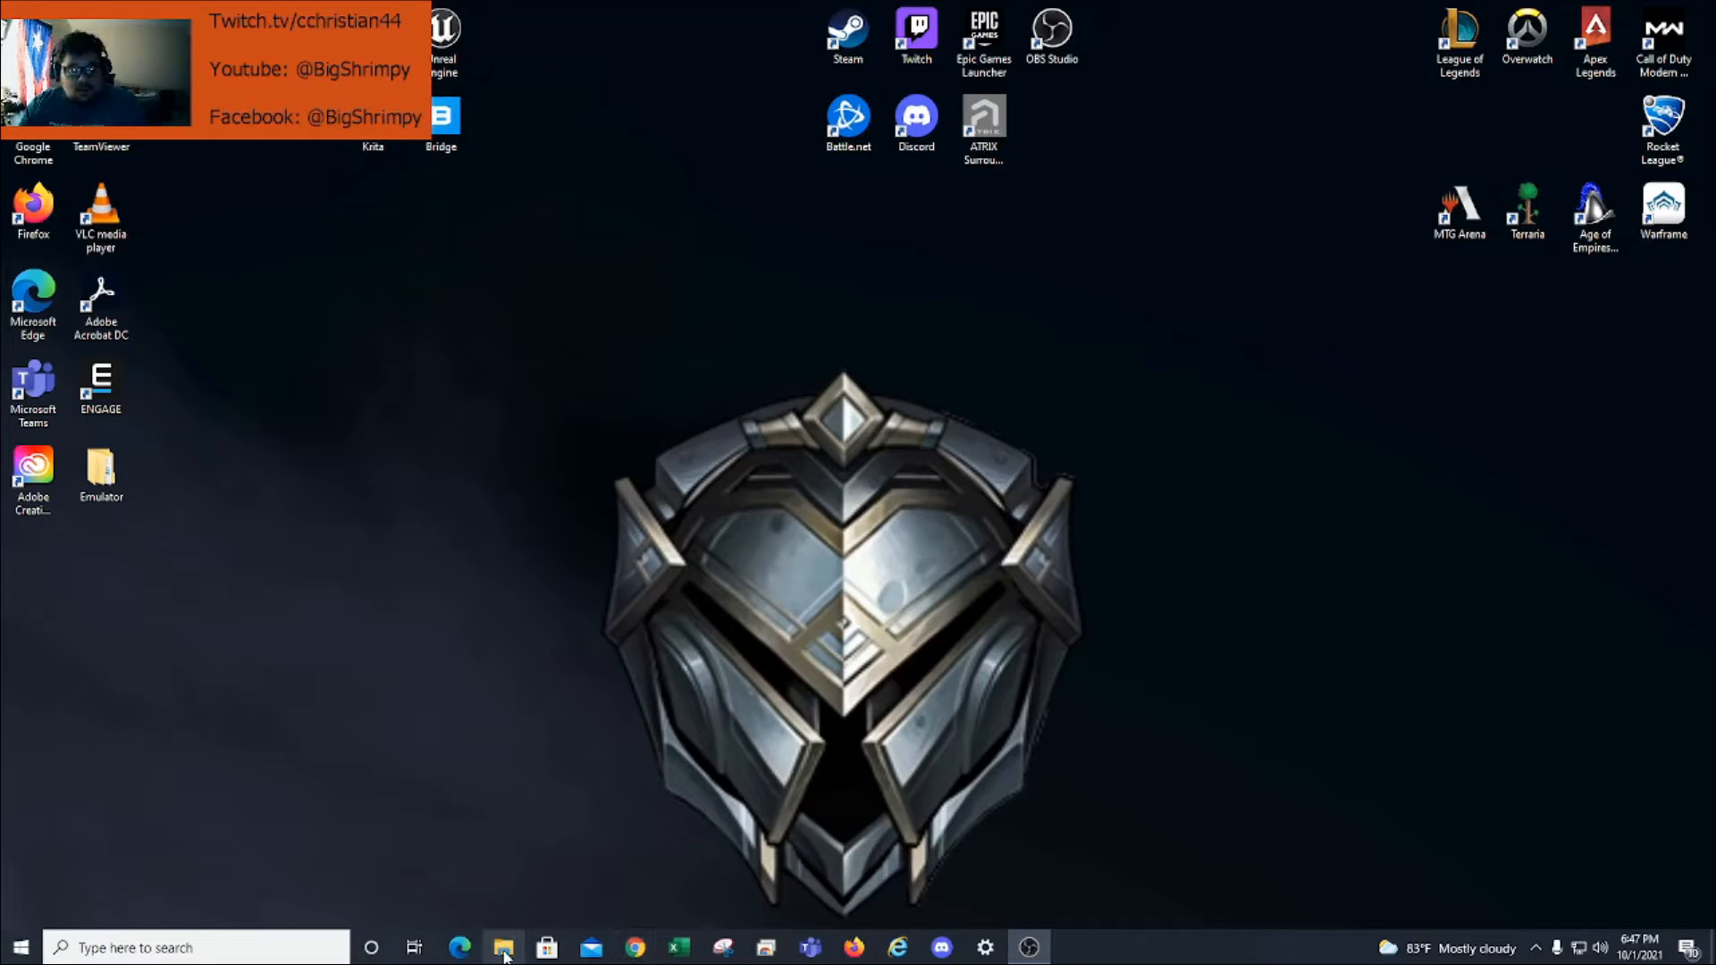
click(506, 948)
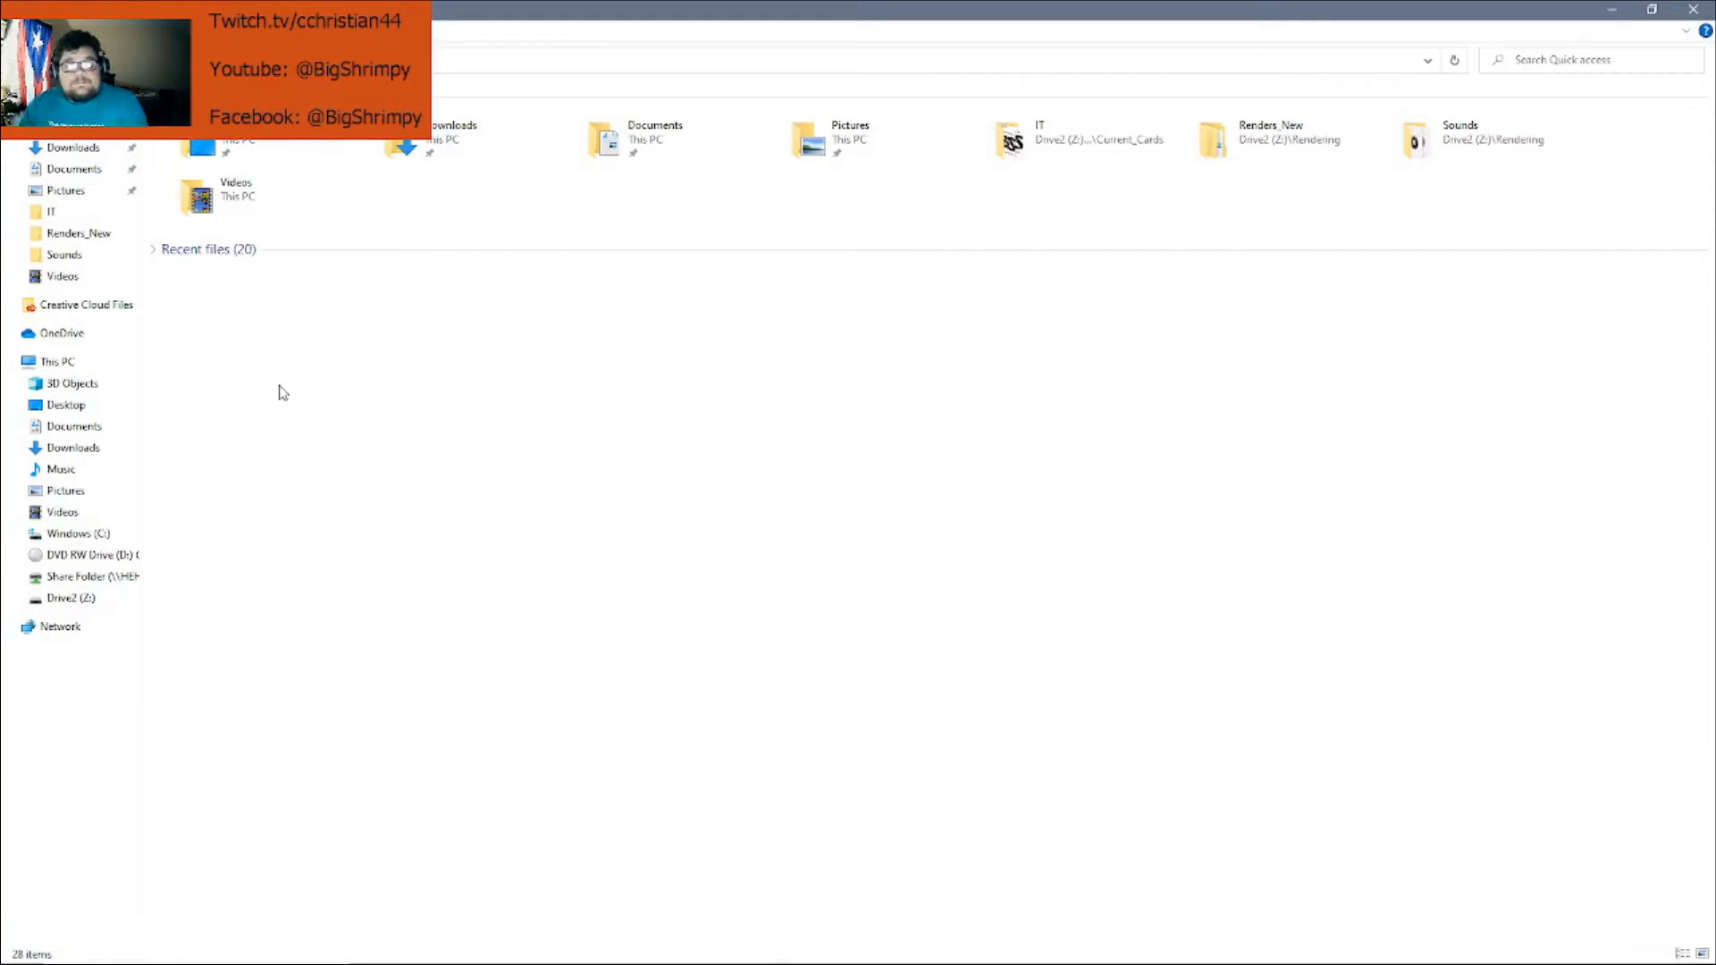
click(93, 536)
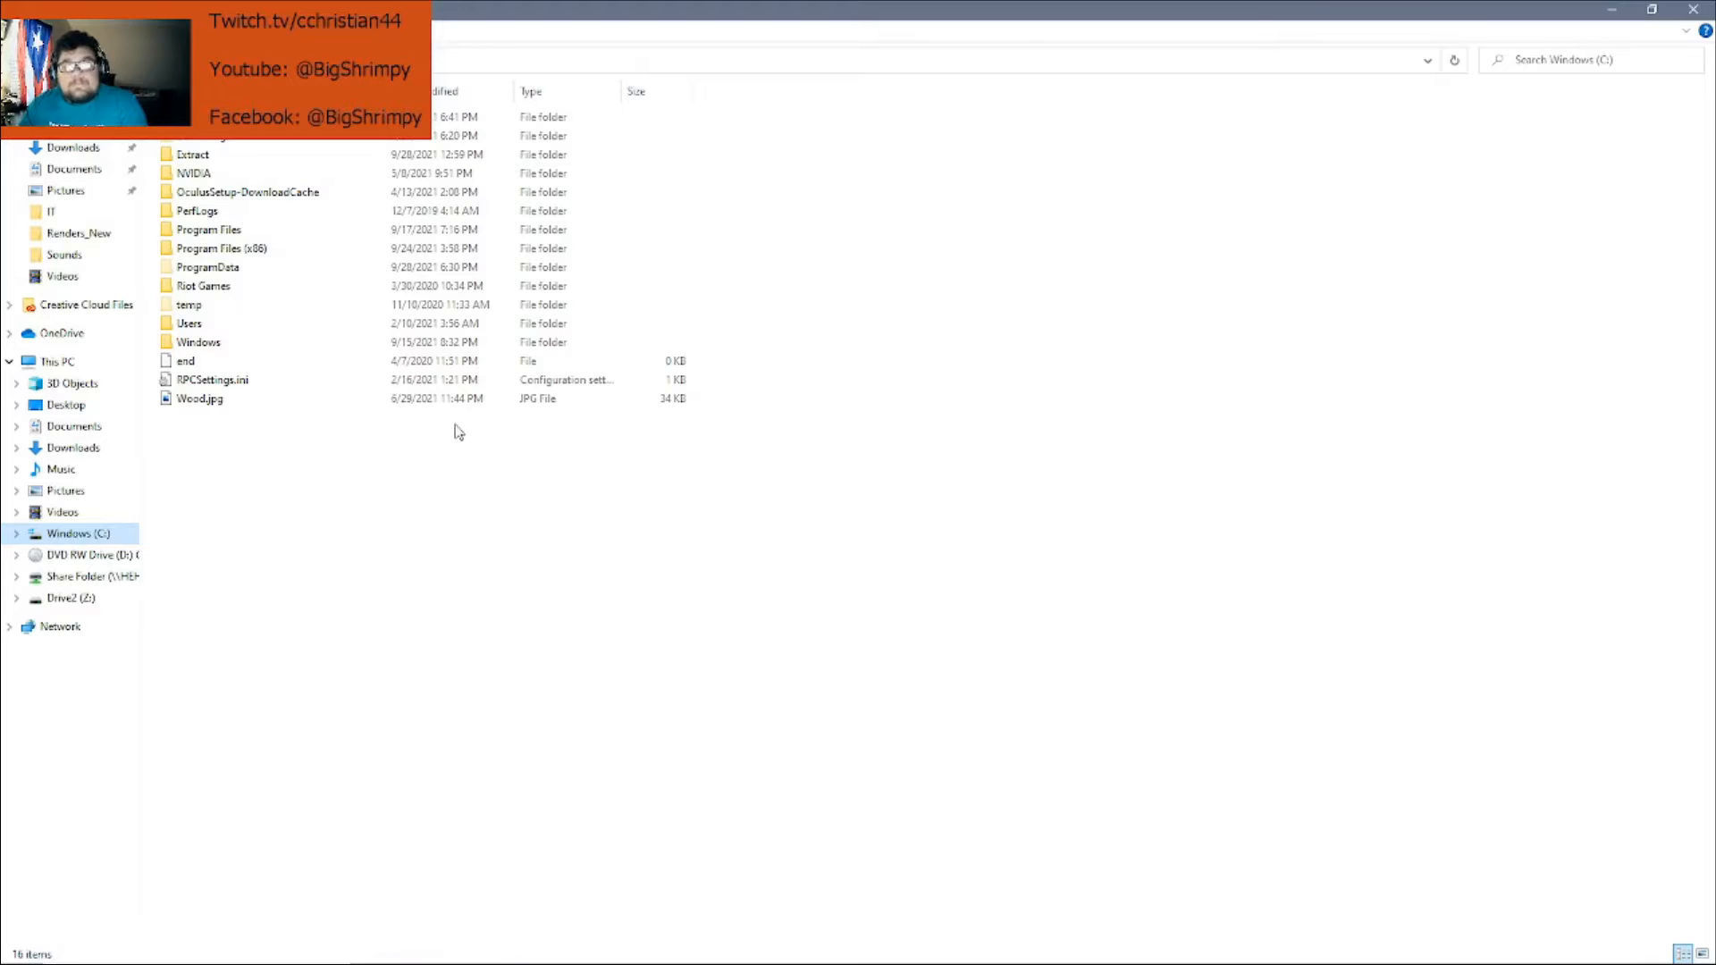
right_click(334, 506)
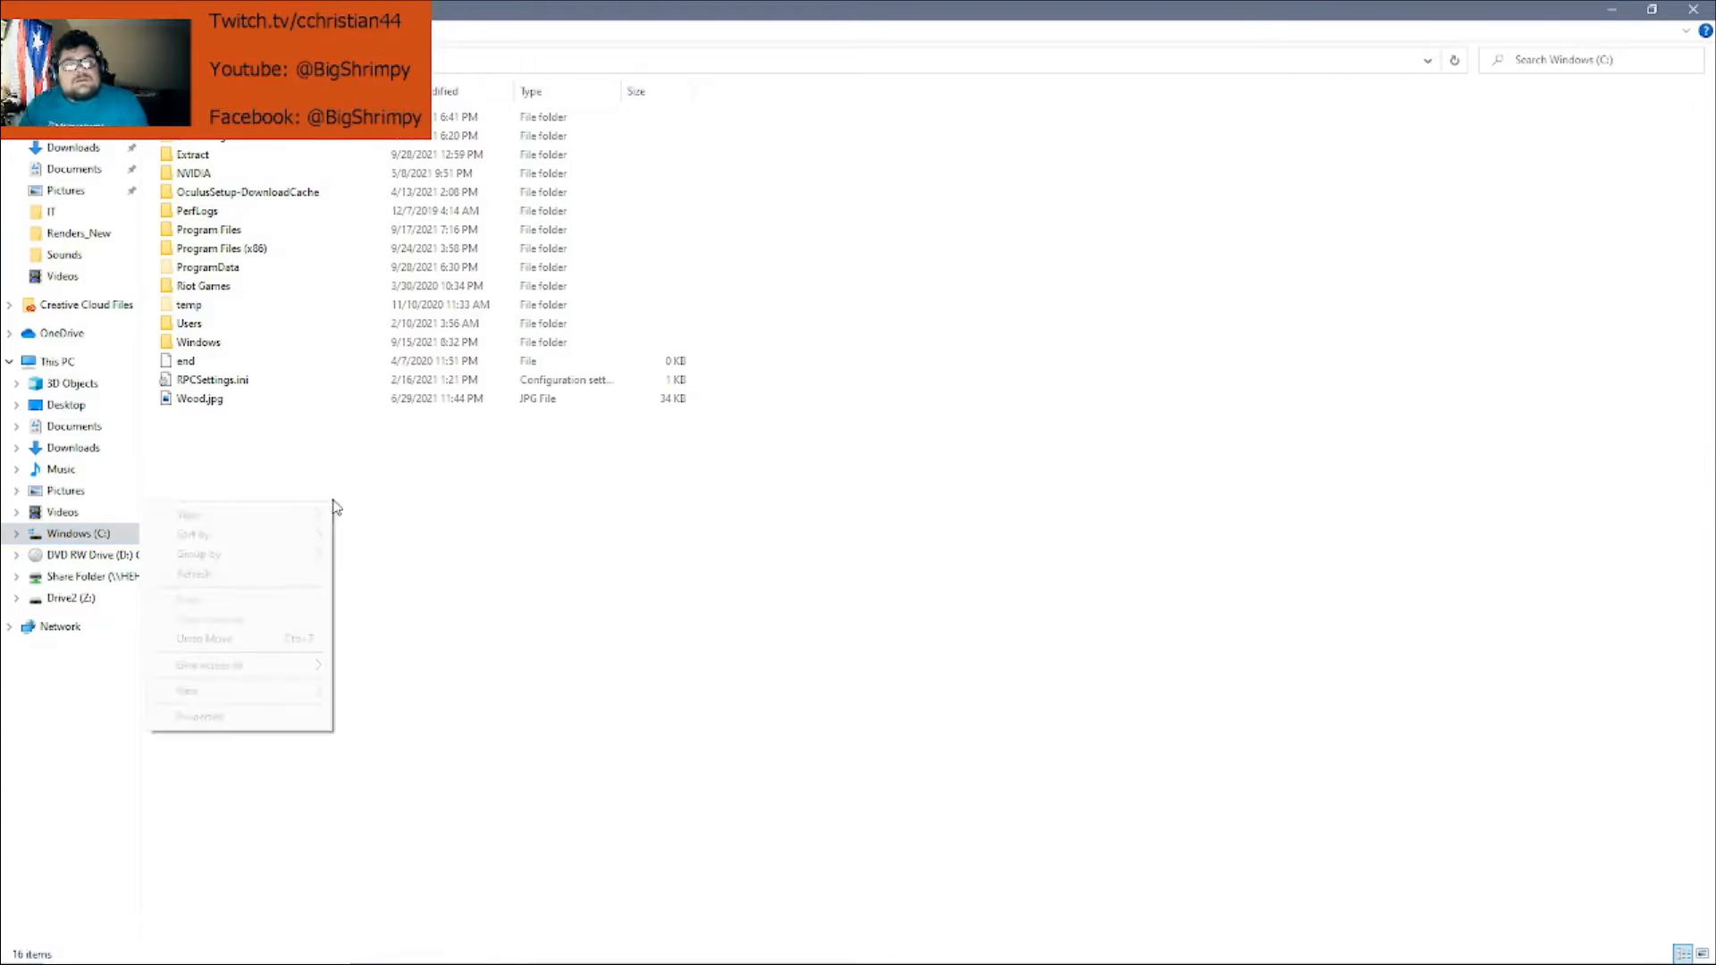
mouse_move(295, 697)
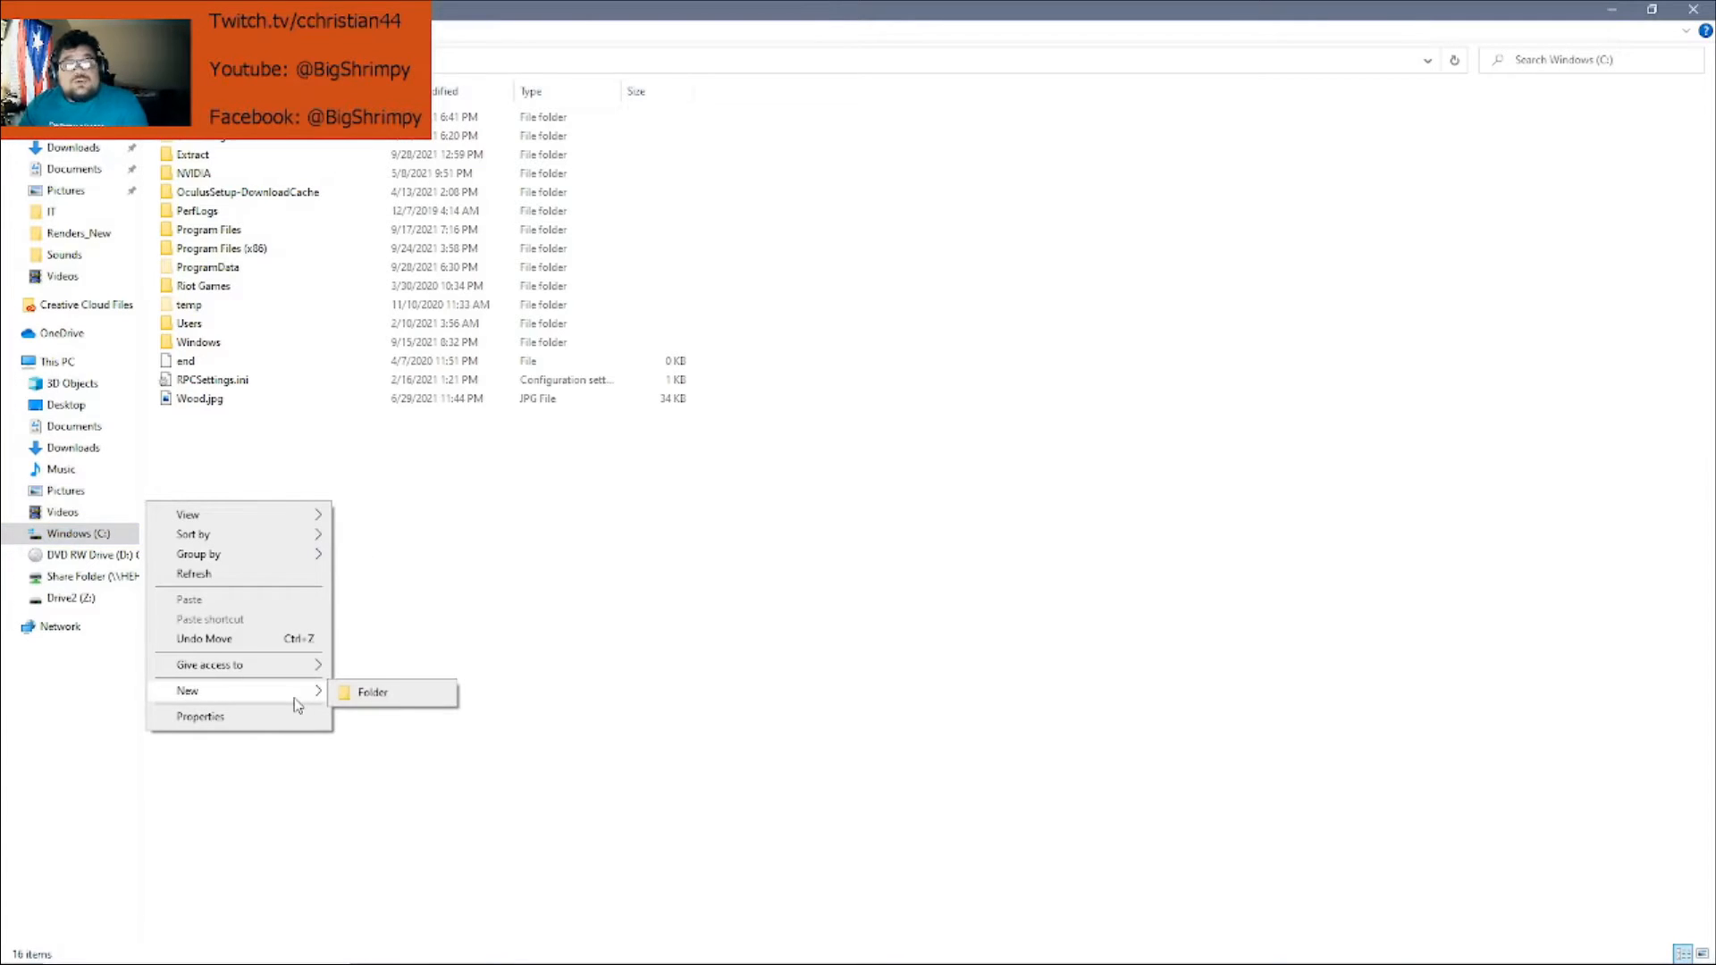
click(399, 699)
text(Share)
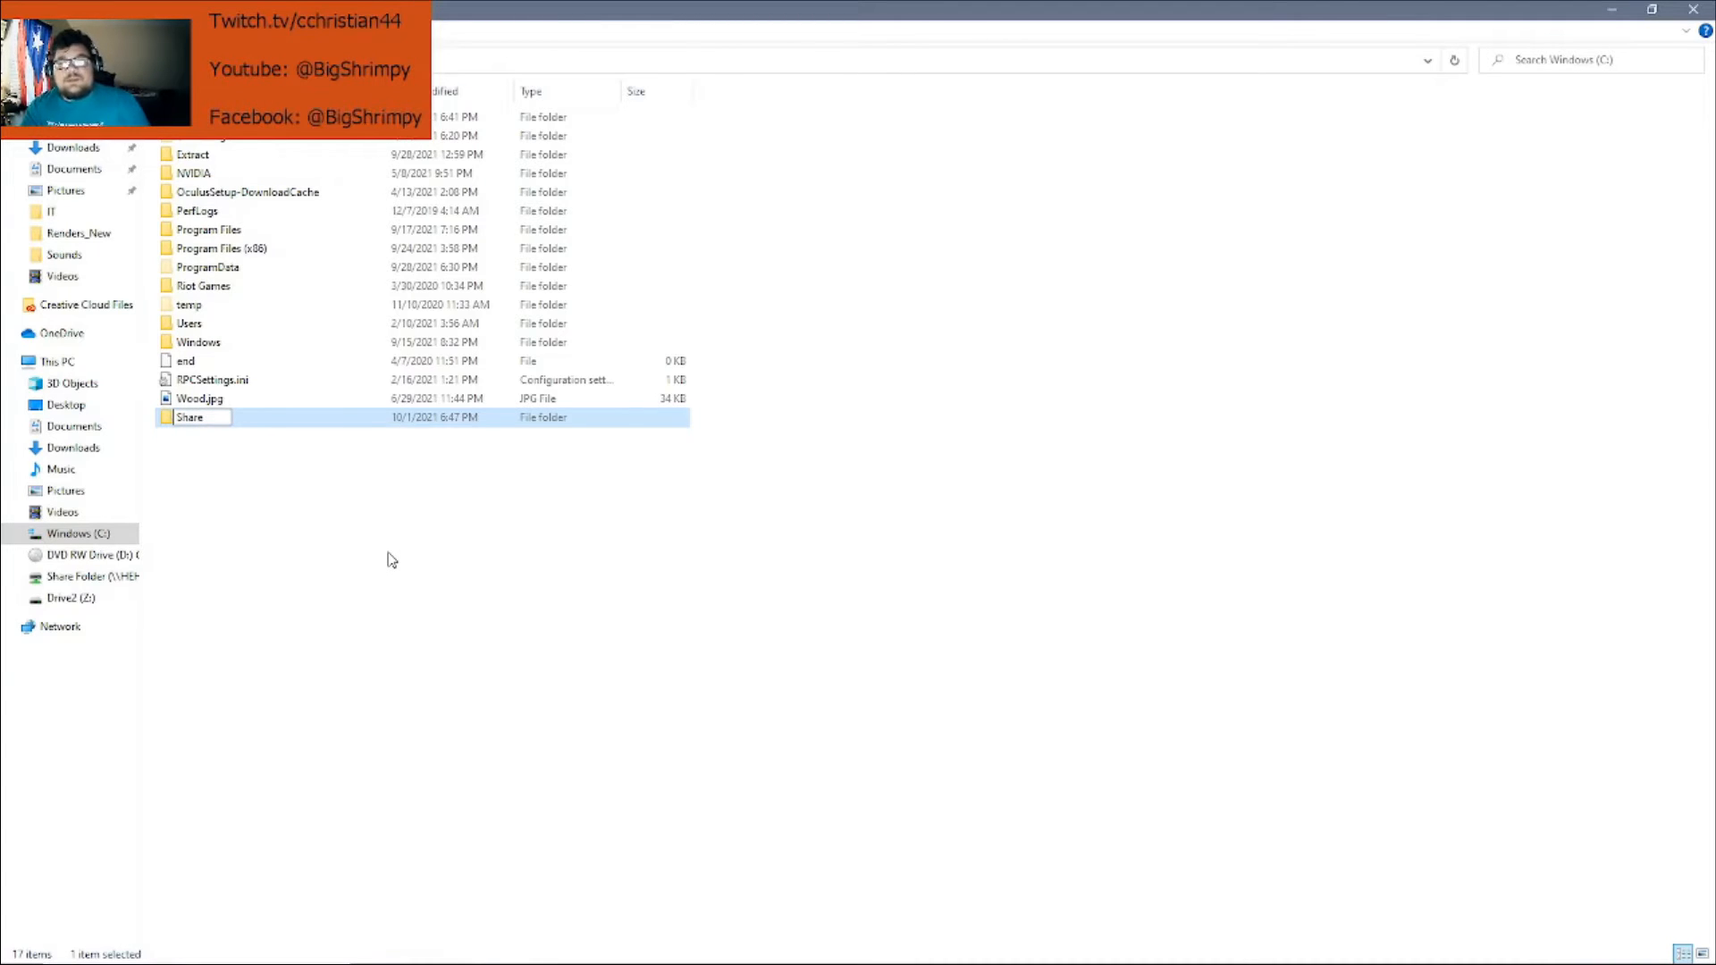
key(Return)
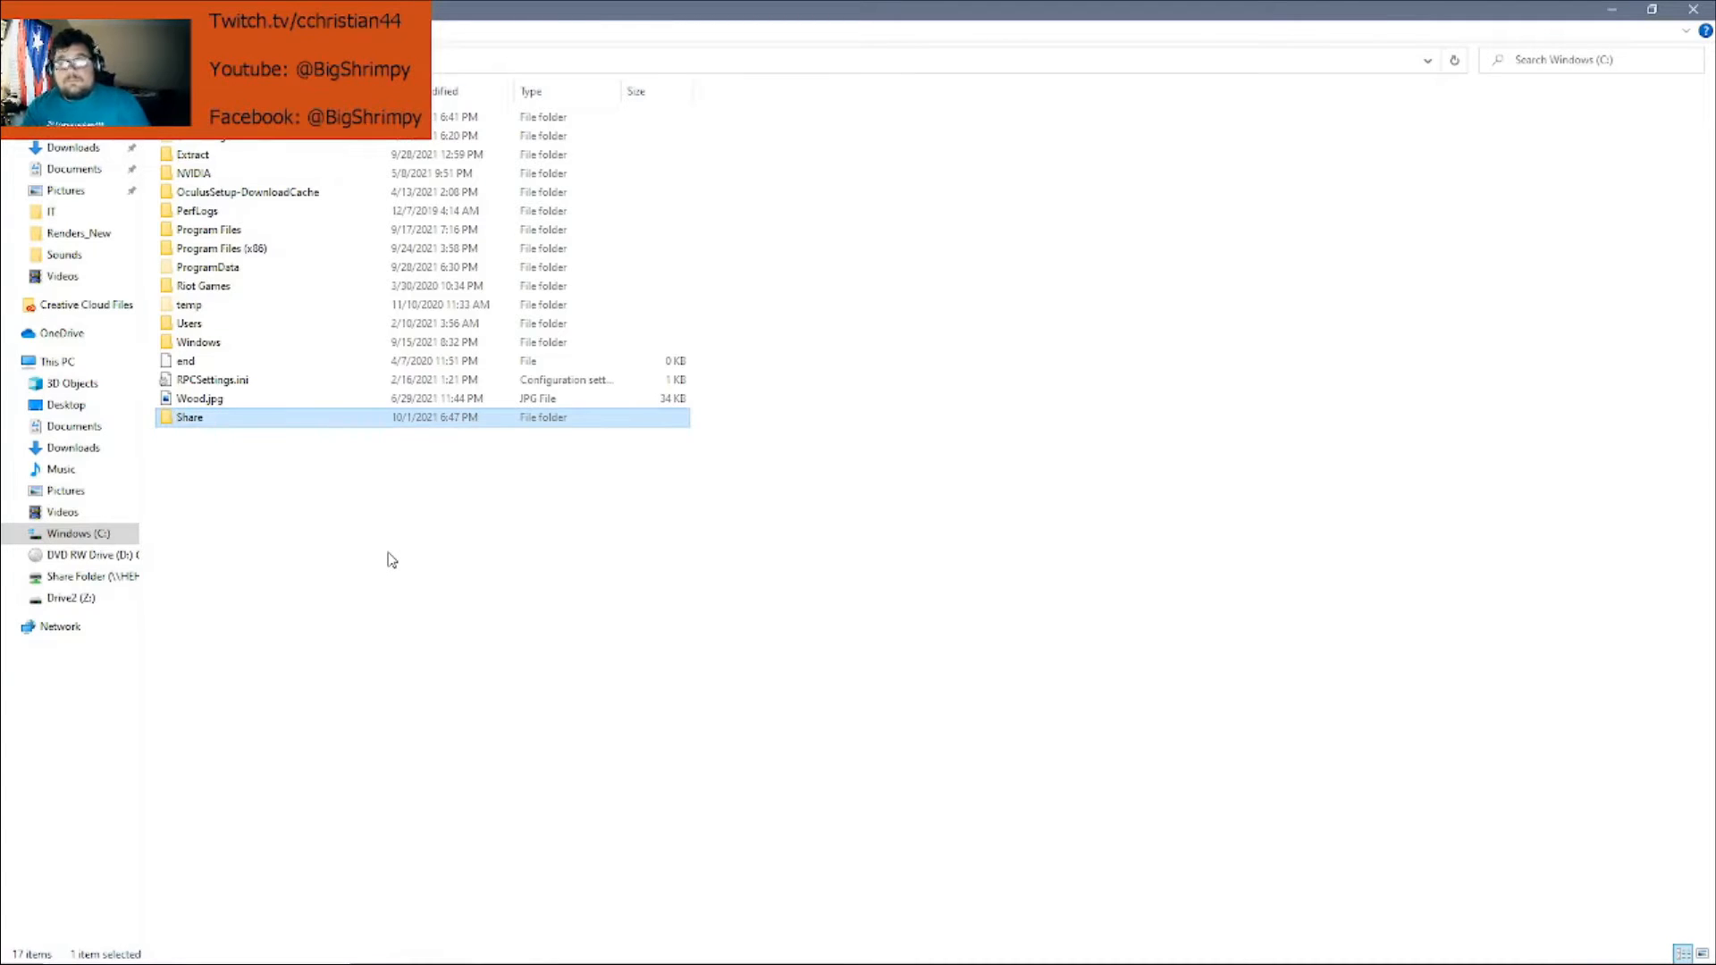
Open the Share folder's Properties, go to the Sharing tab and launch the Network access dialog
right_click(192, 419)
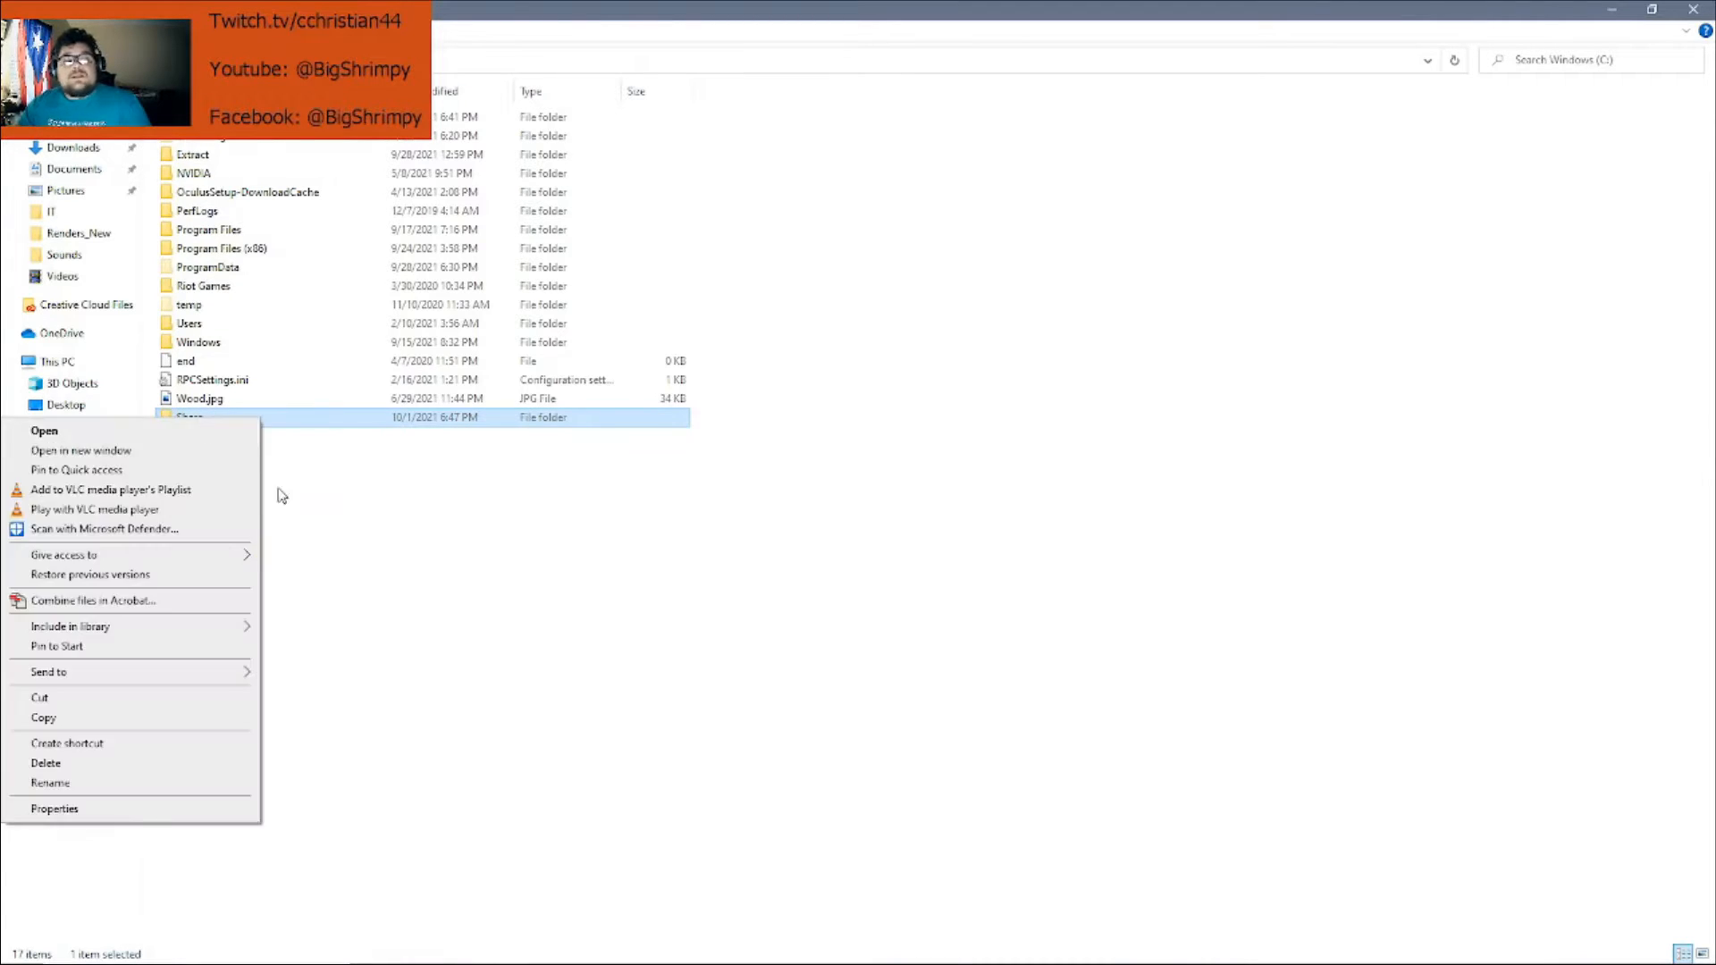
click(161, 811)
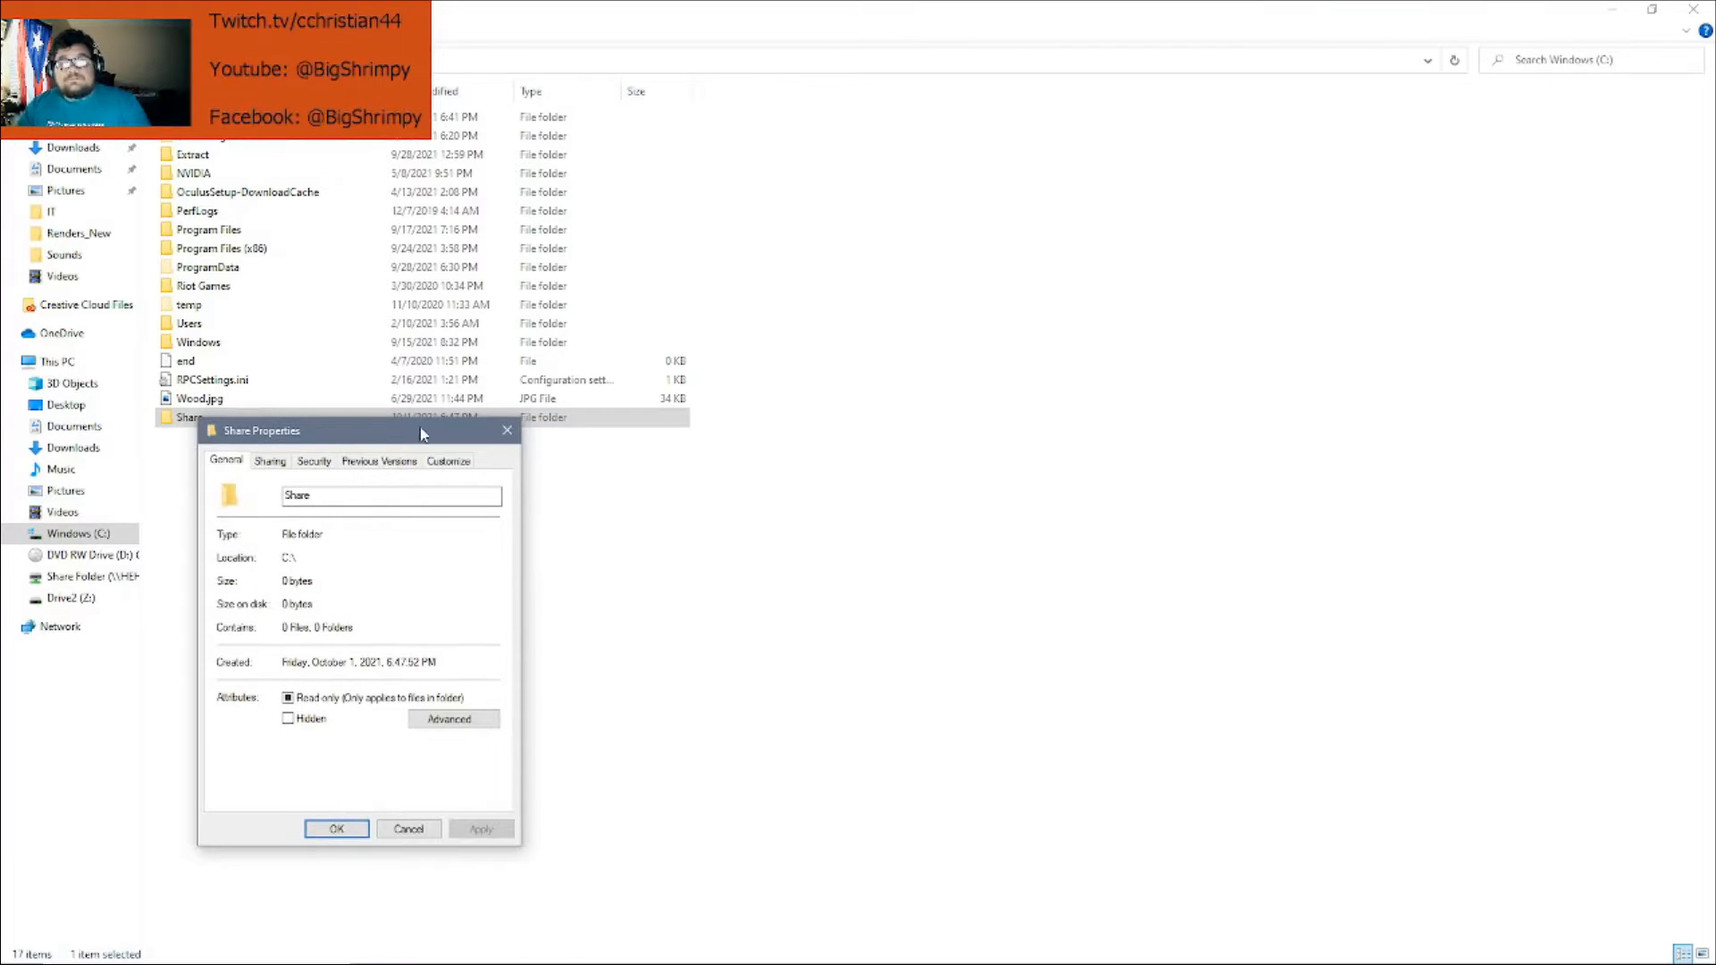
drag(386, 439, 728, 275)
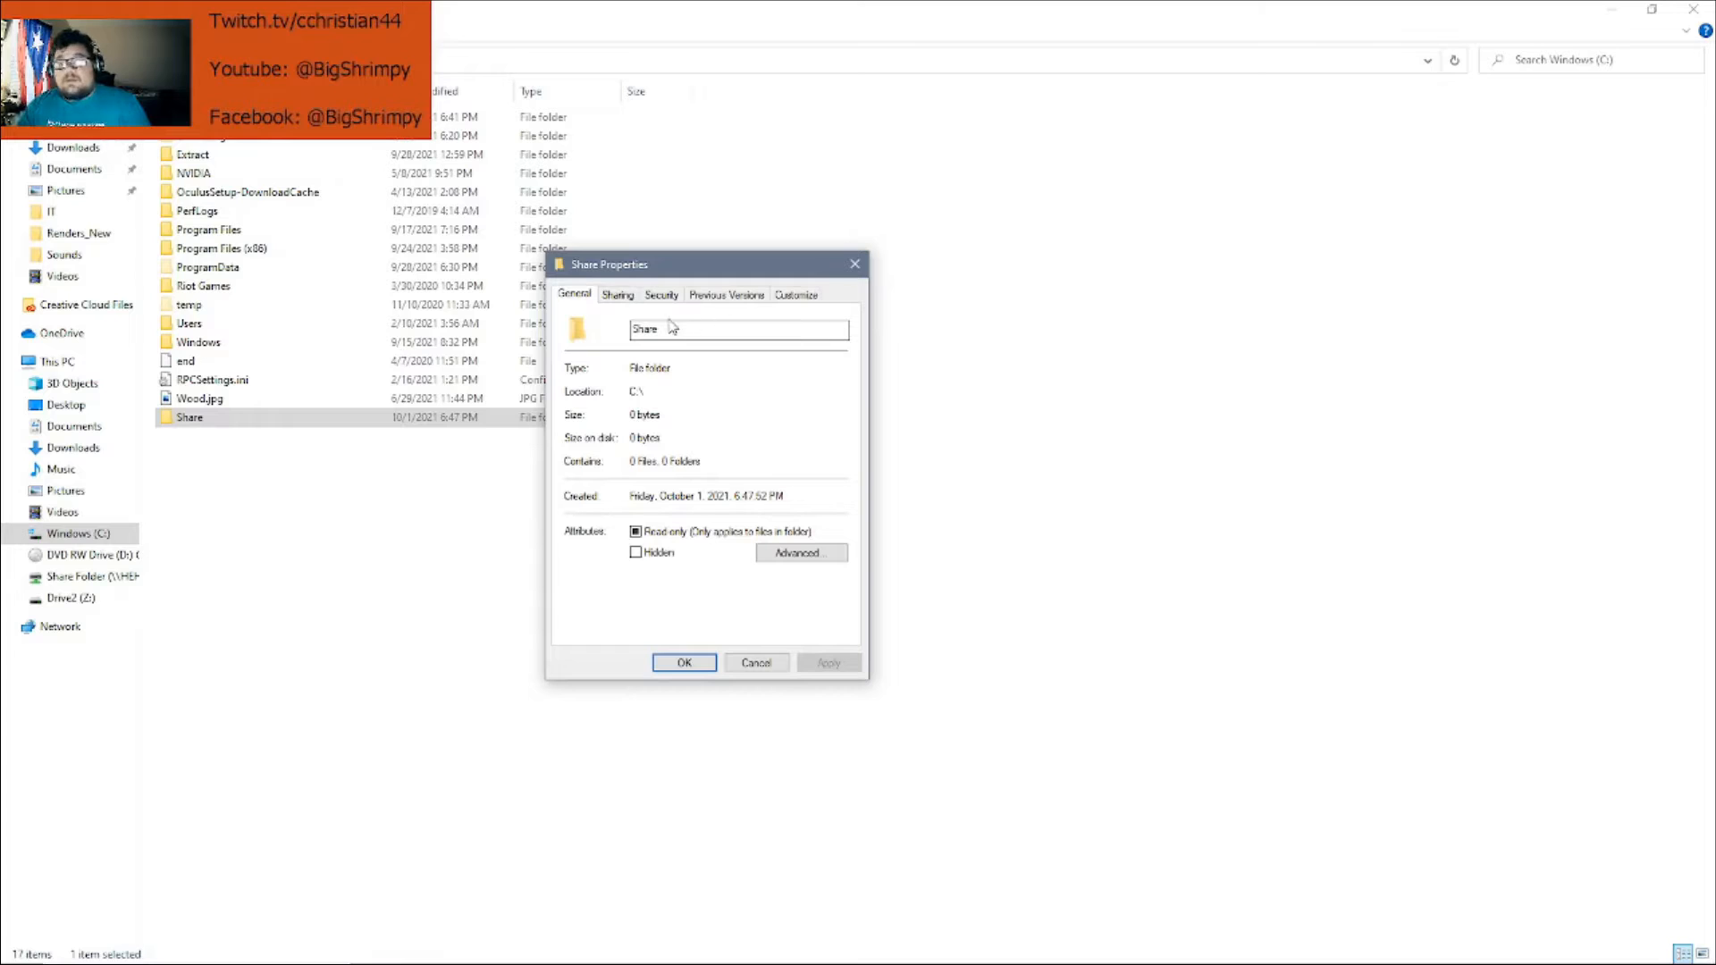
click(607, 296)
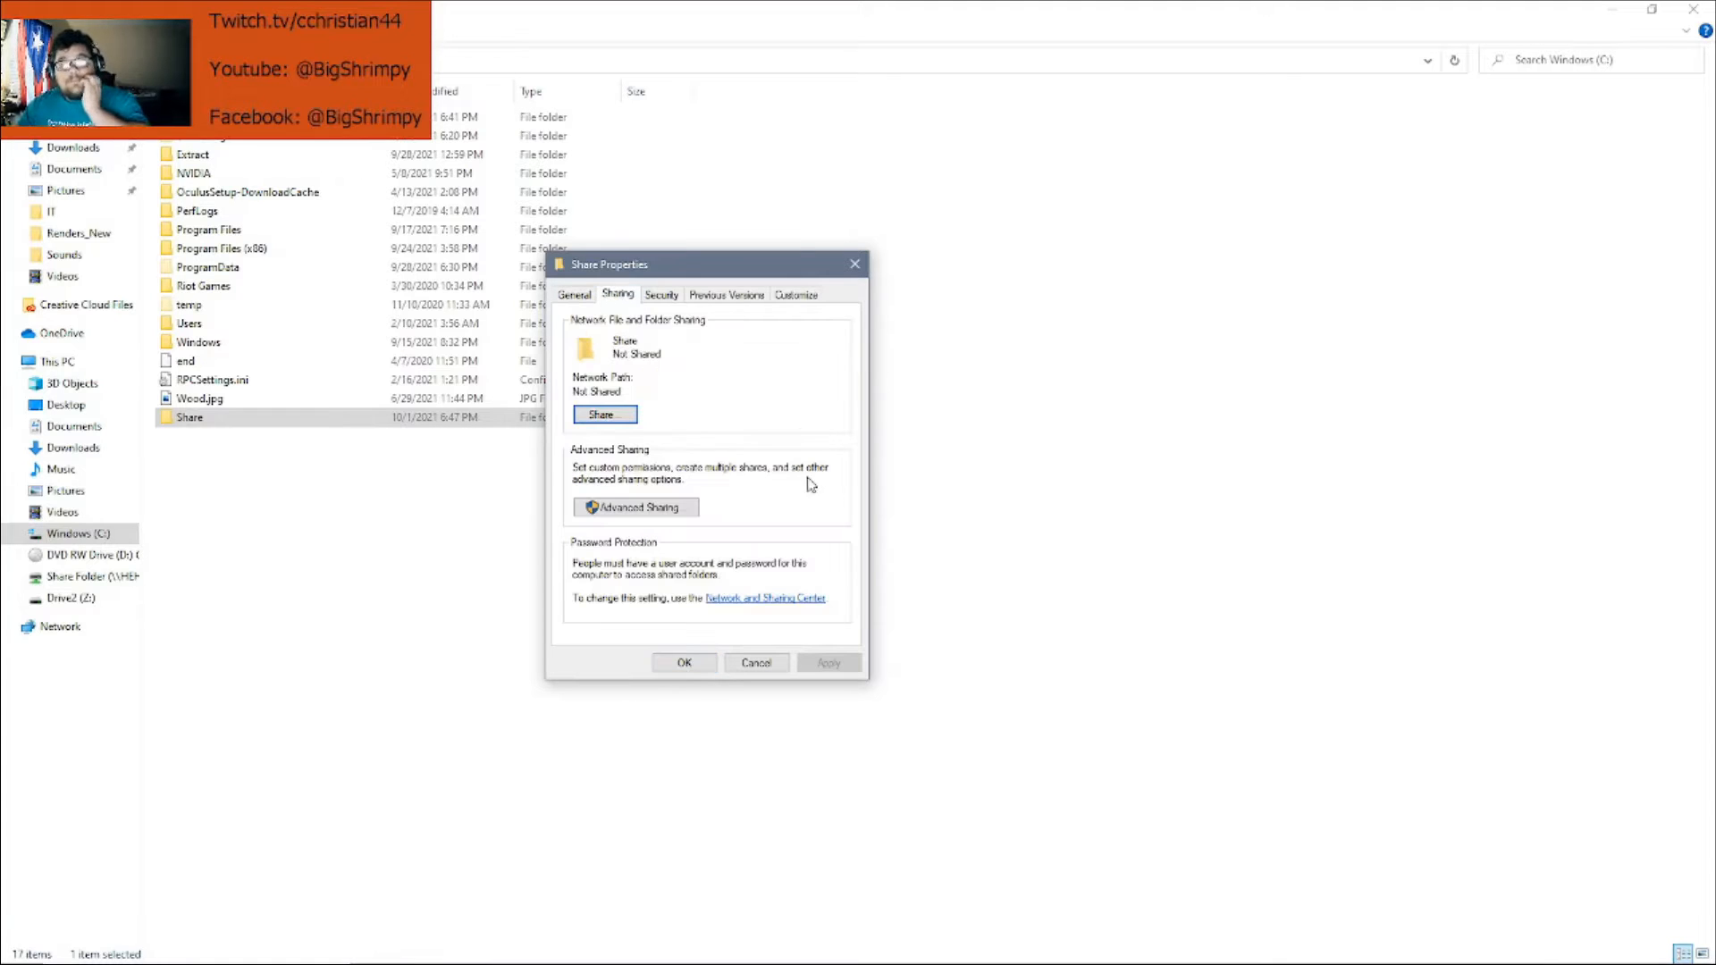
click(602, 420)
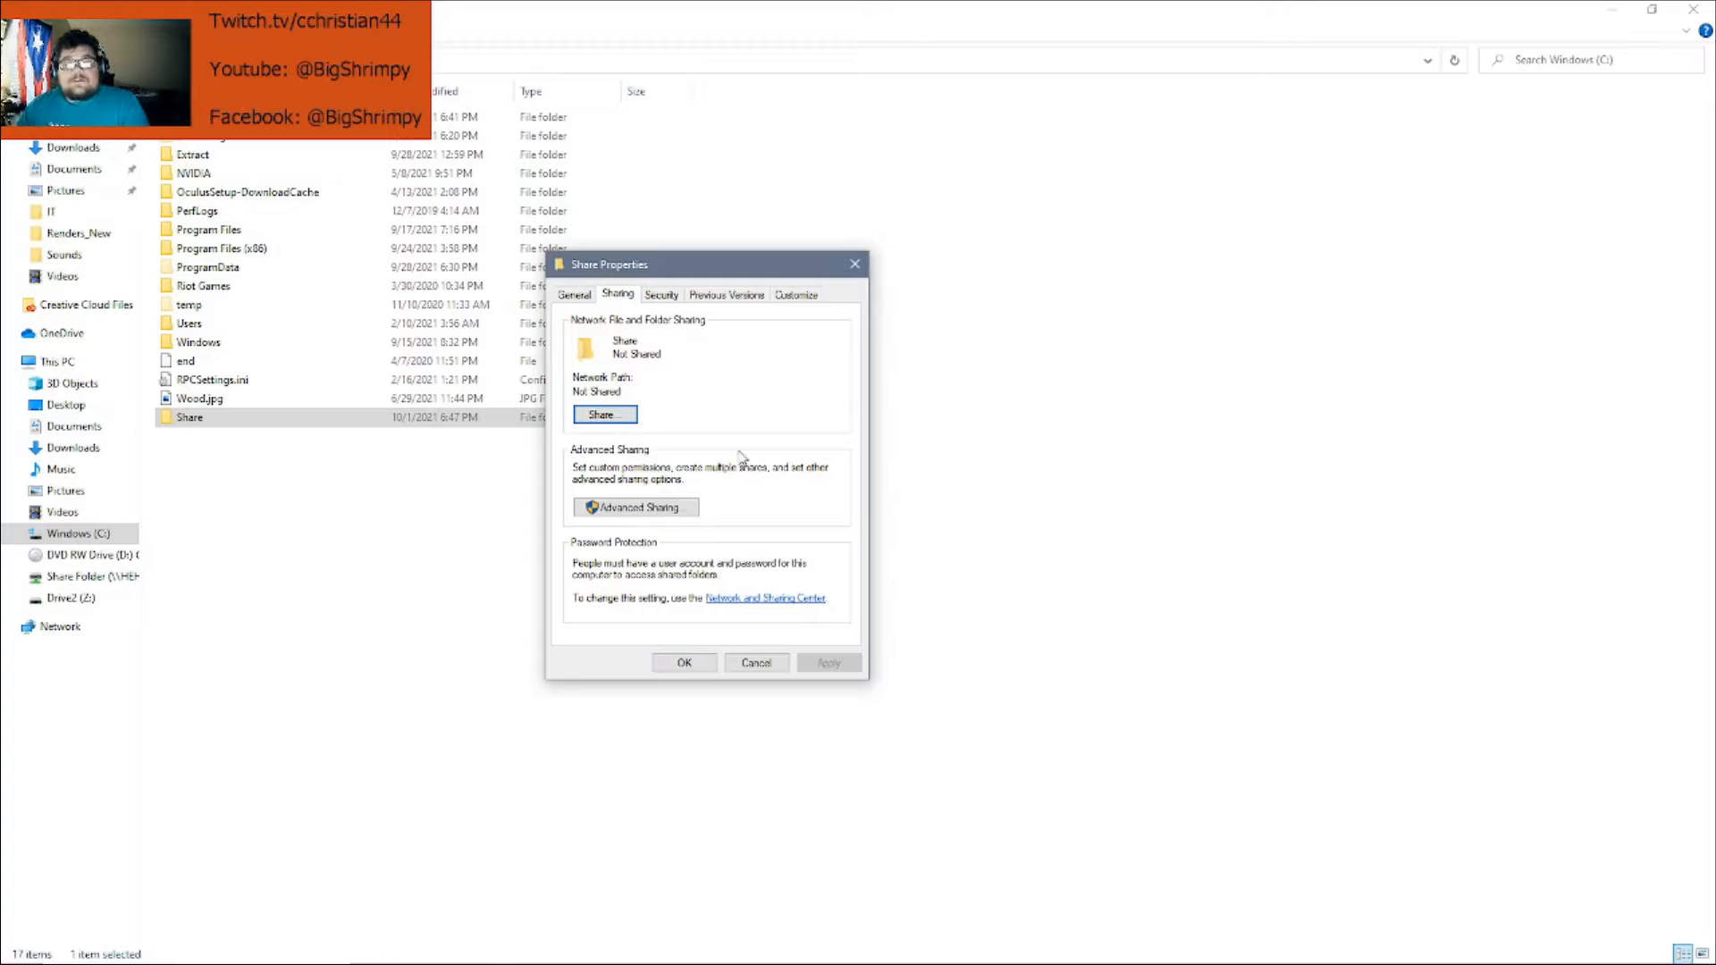
click(624, 420)
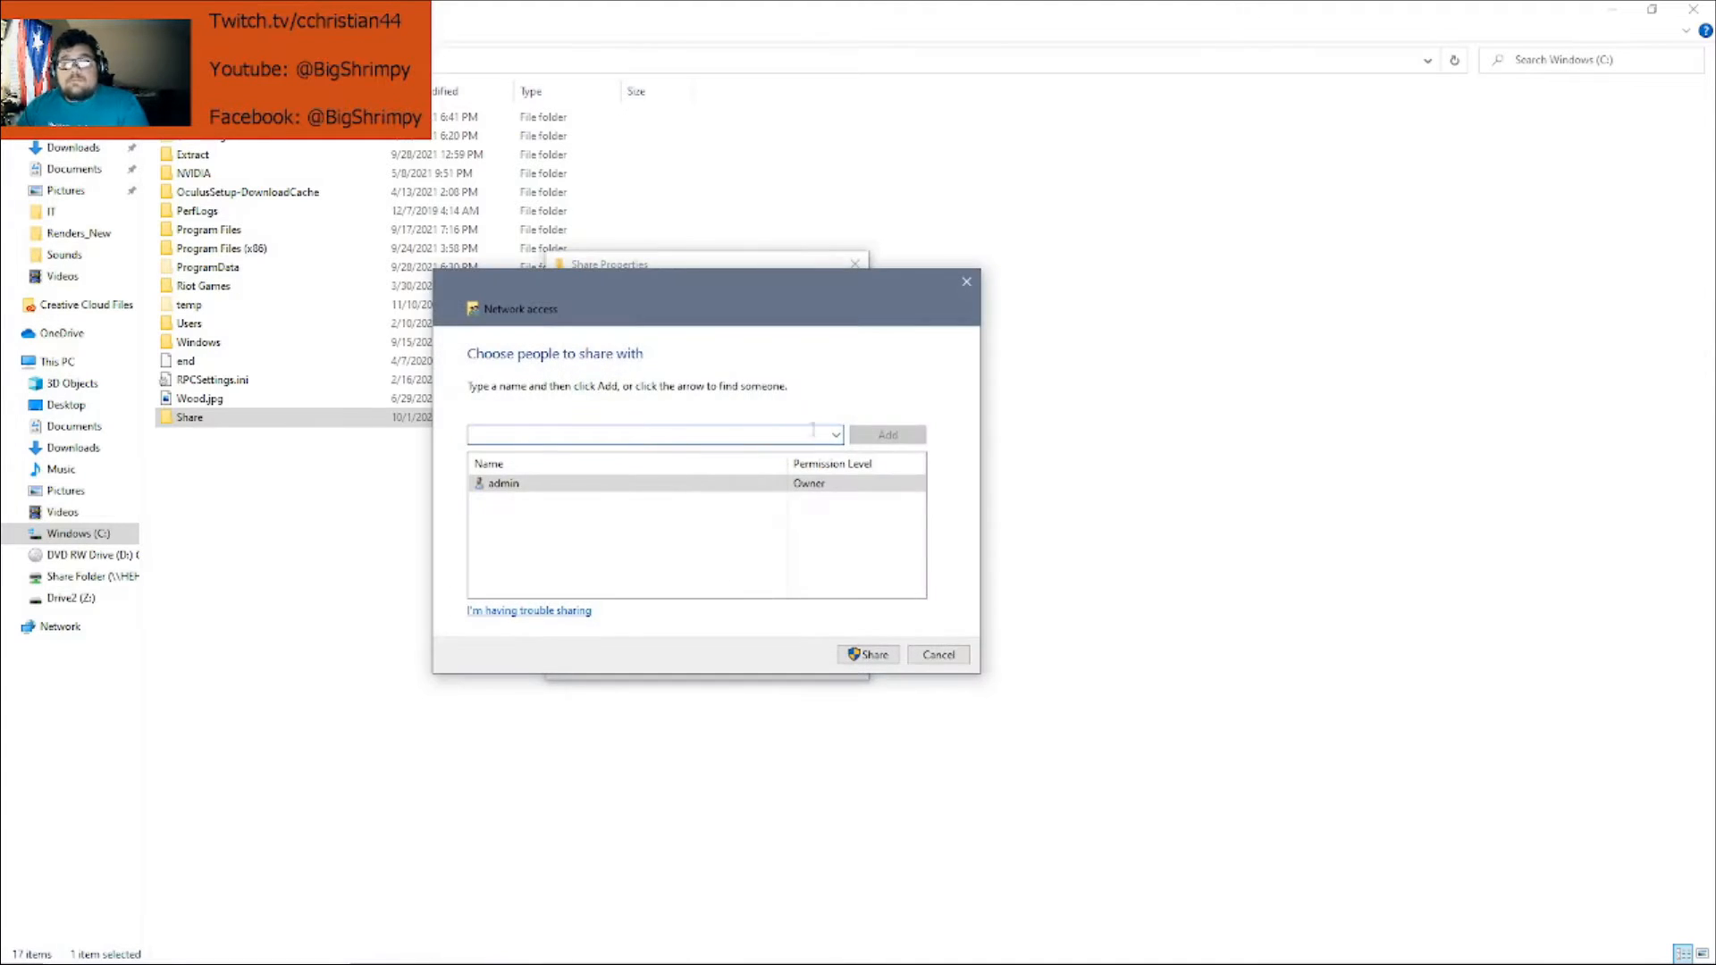
Add Everyone with Read/Write permission, then cancel the Network access window without sharing
click(837, 435)
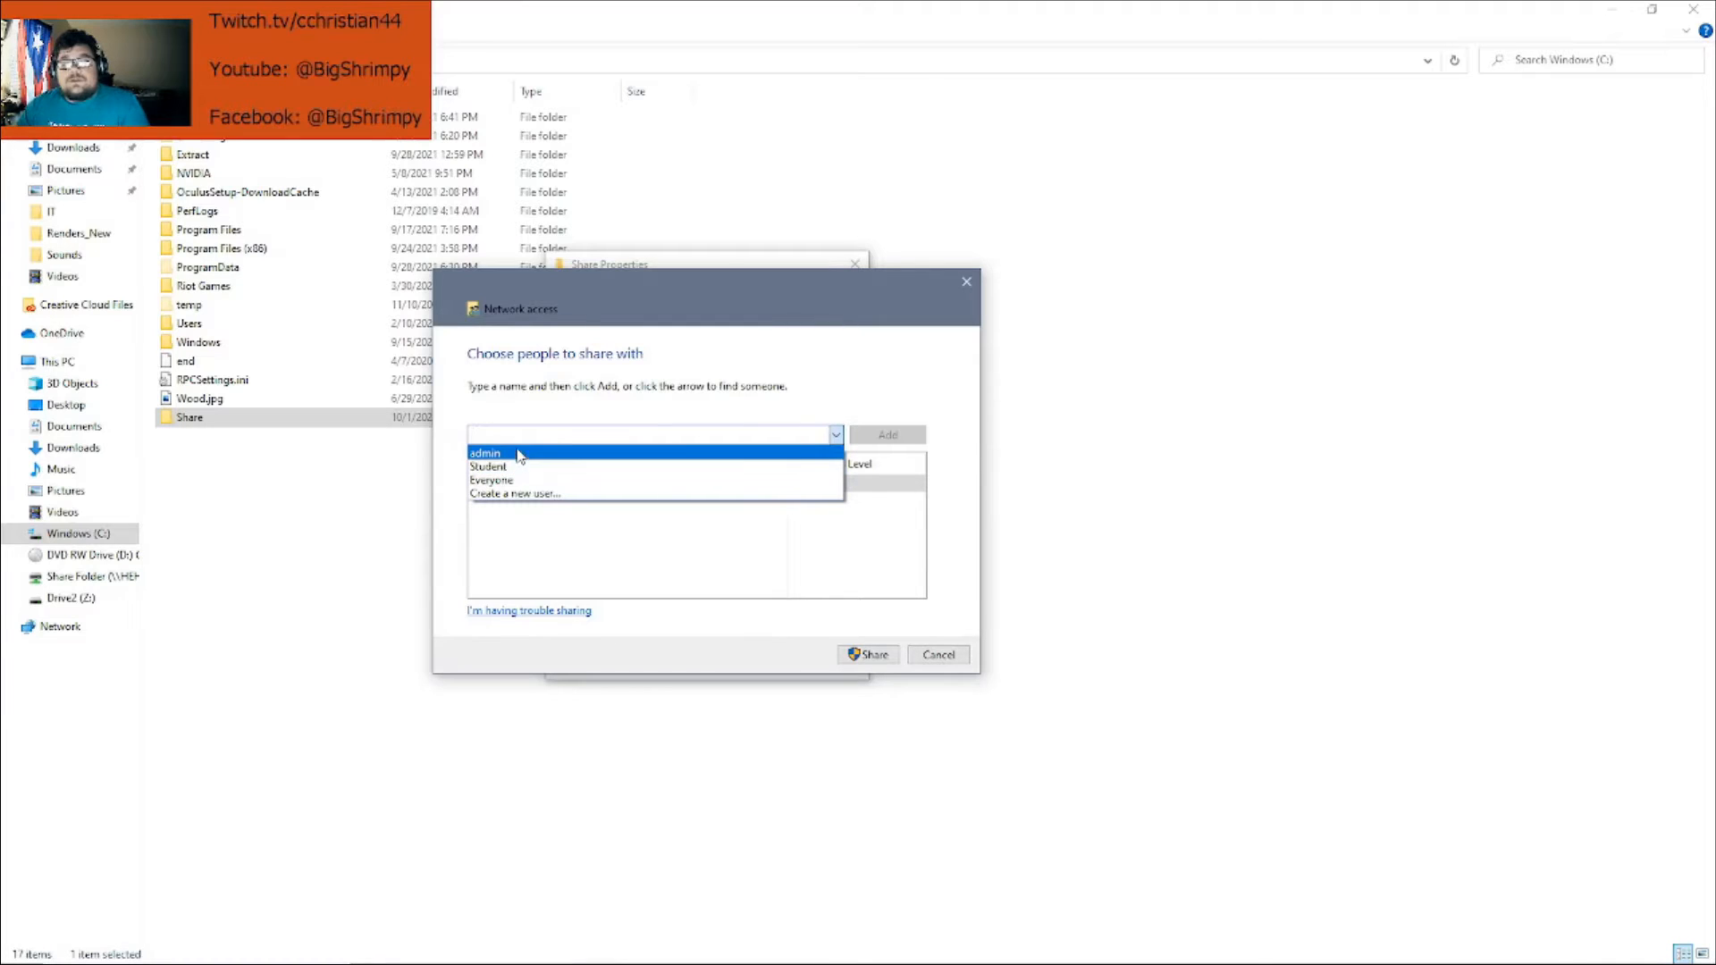
click(597, 481)
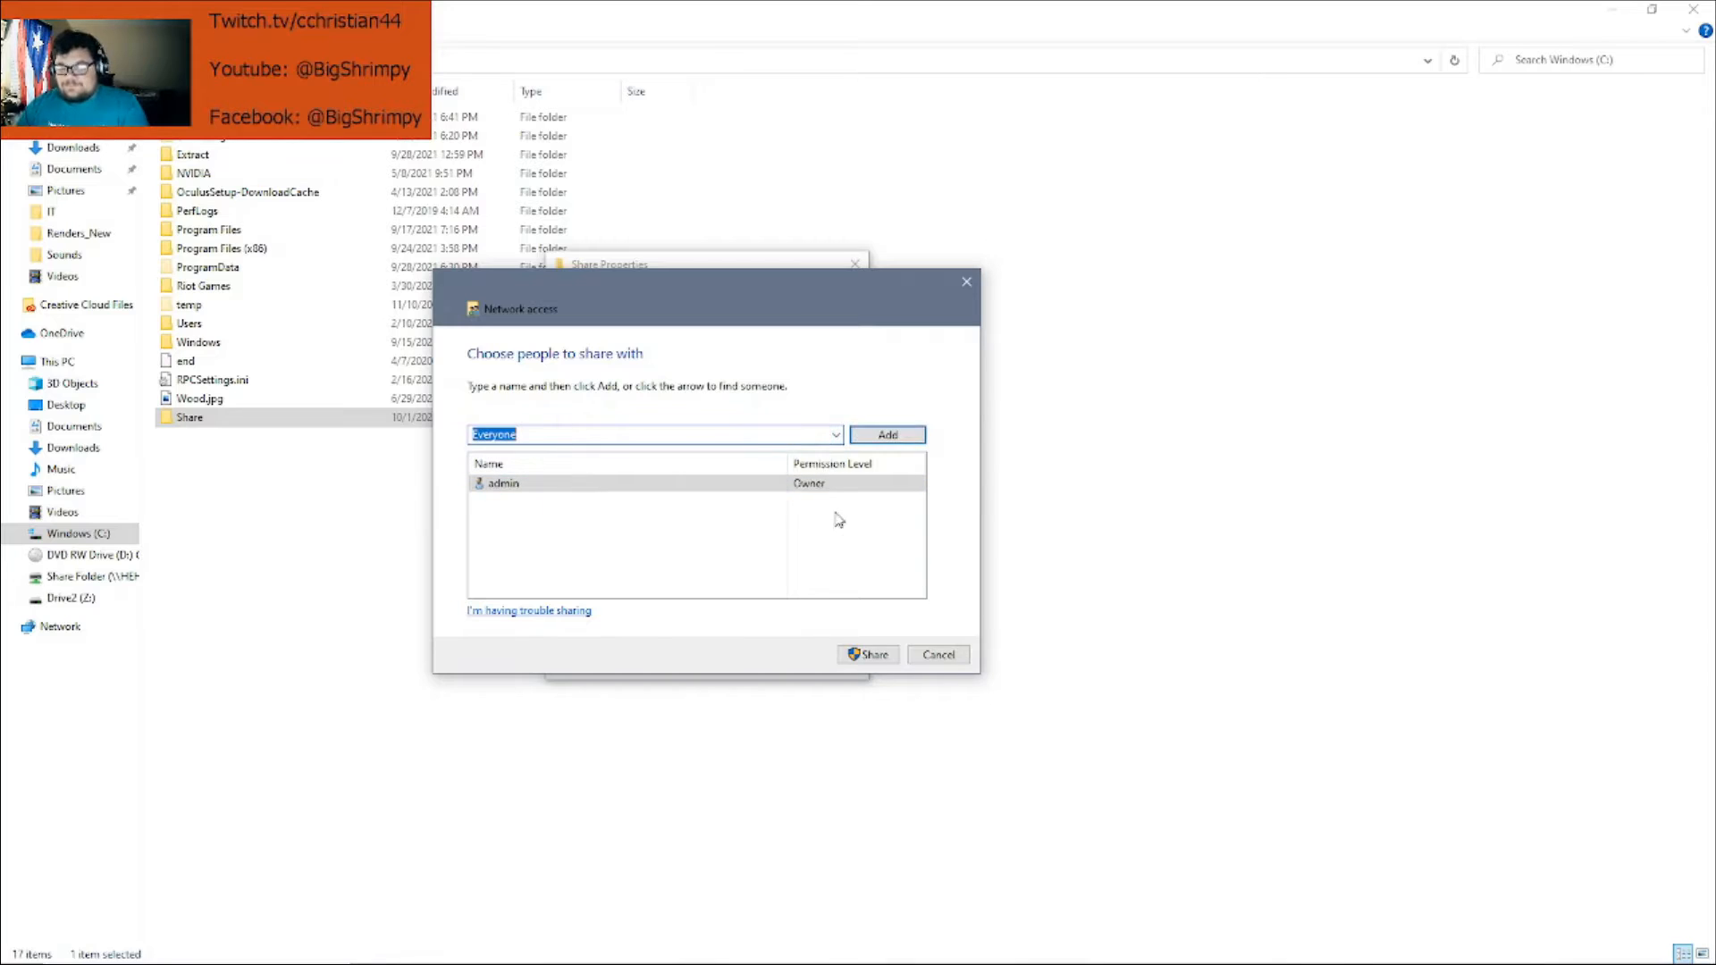
click(879, 435)
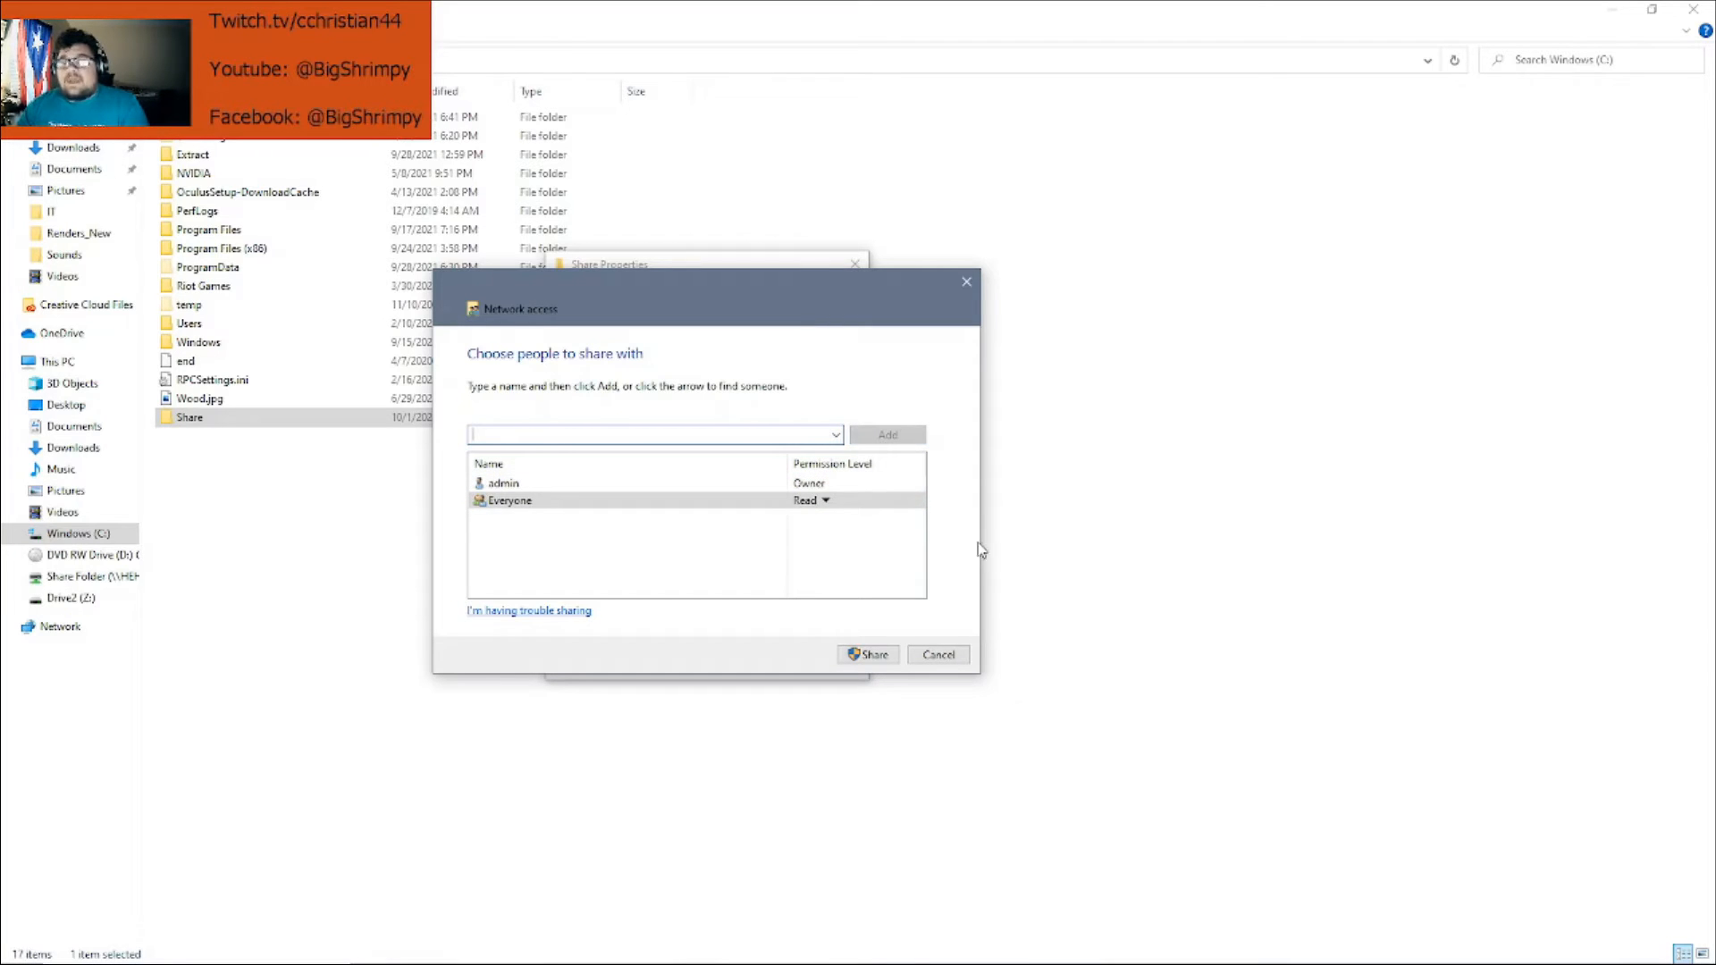
click(824, 501)
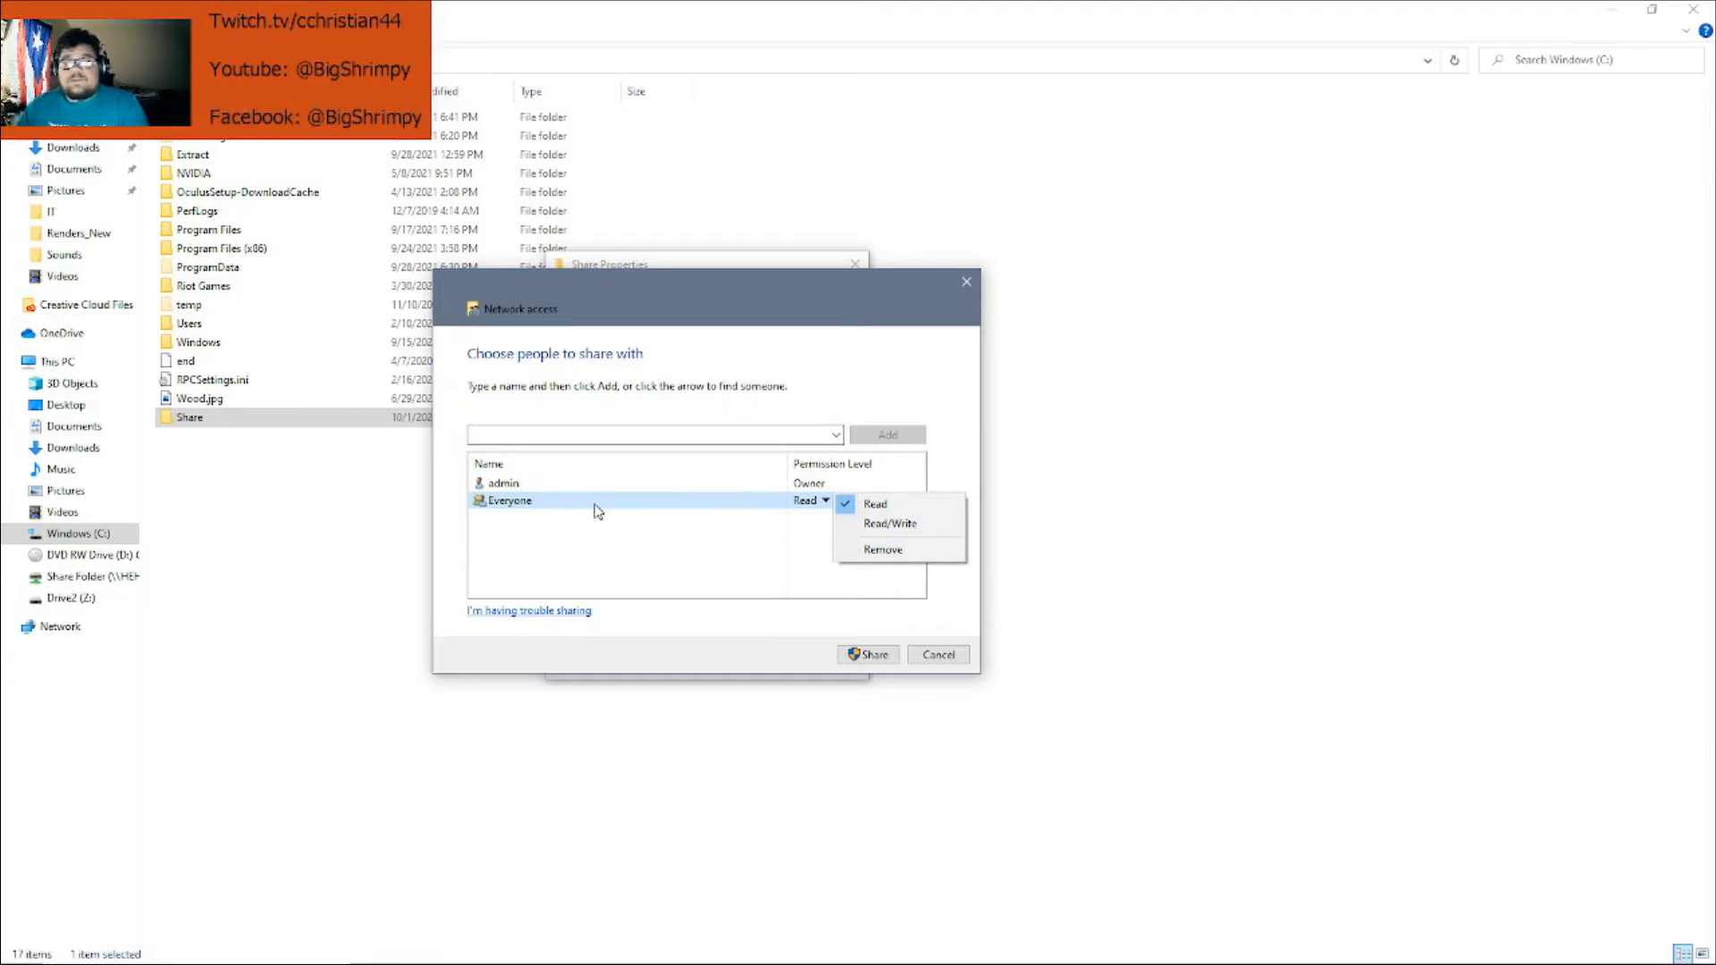
click(729, 550)
click(820, 500)
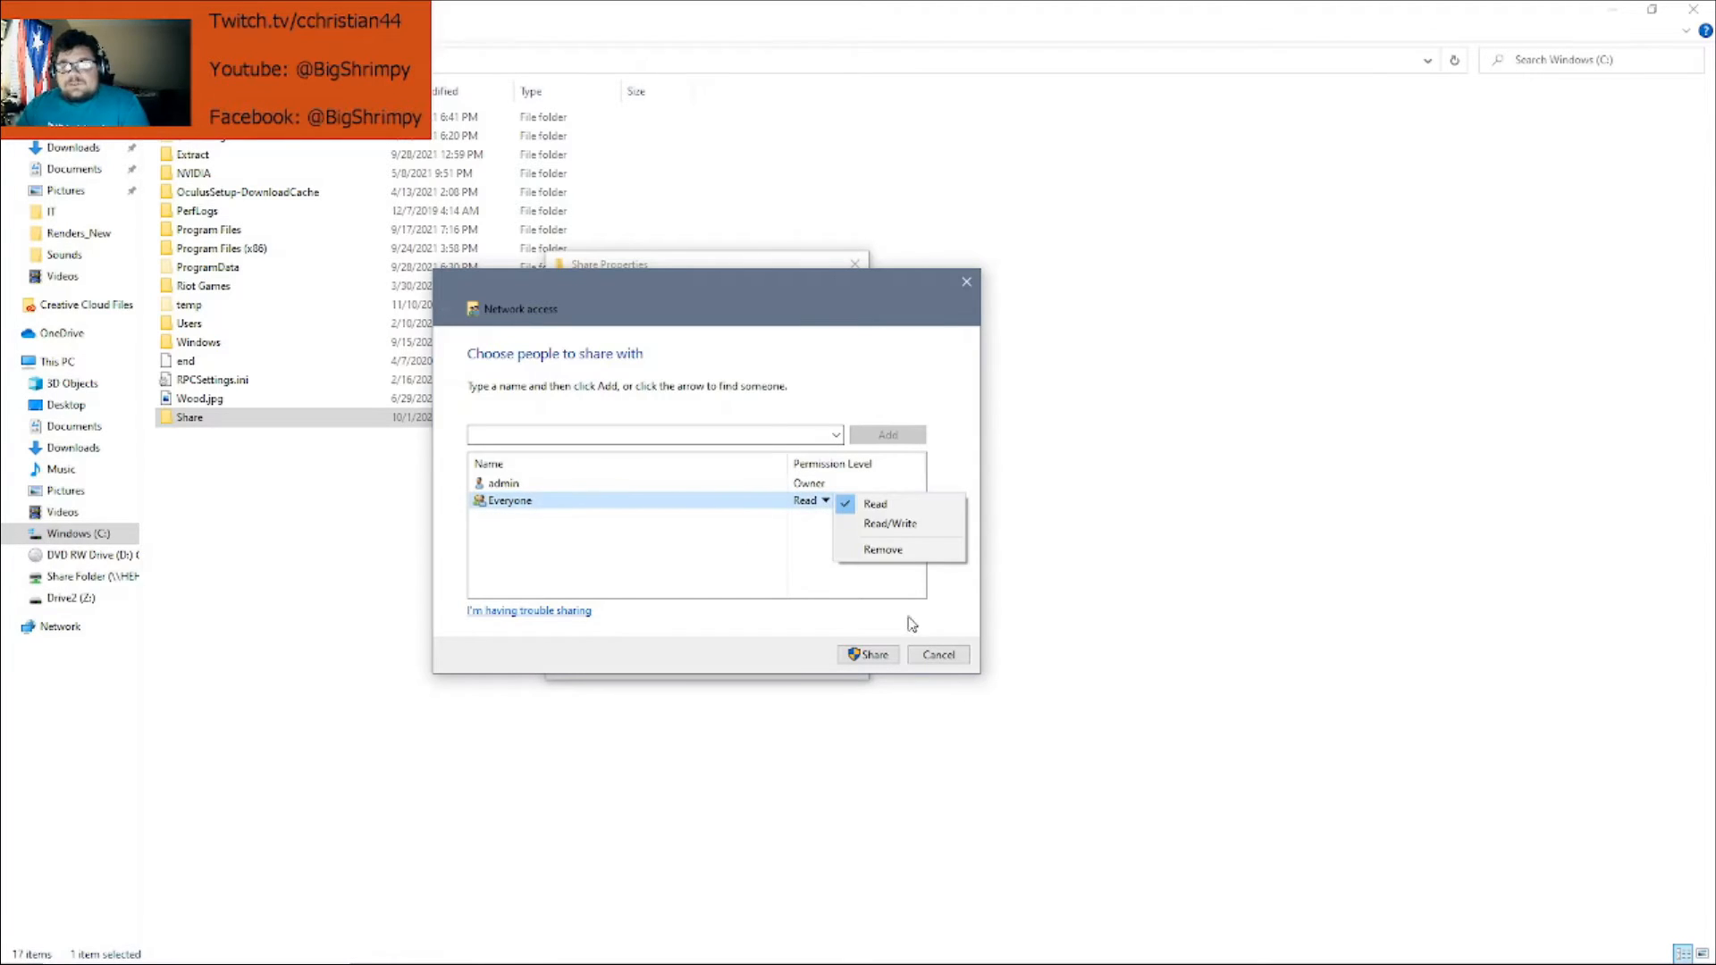
click(890, 524)
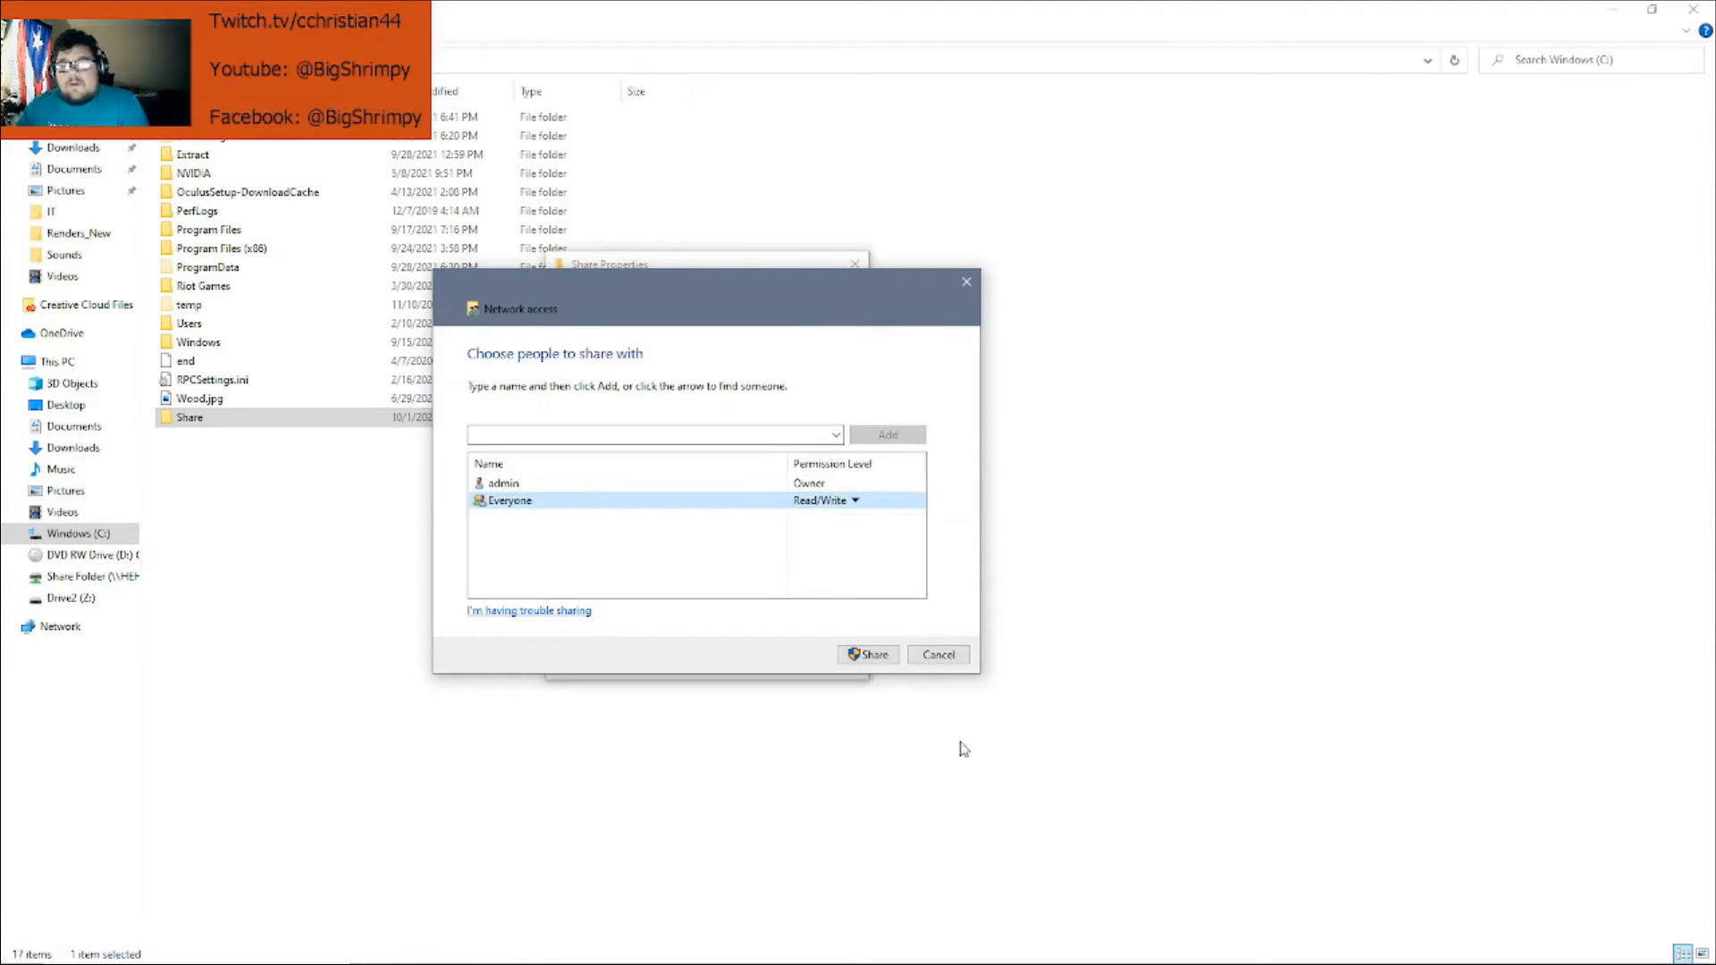
click(938, 655)
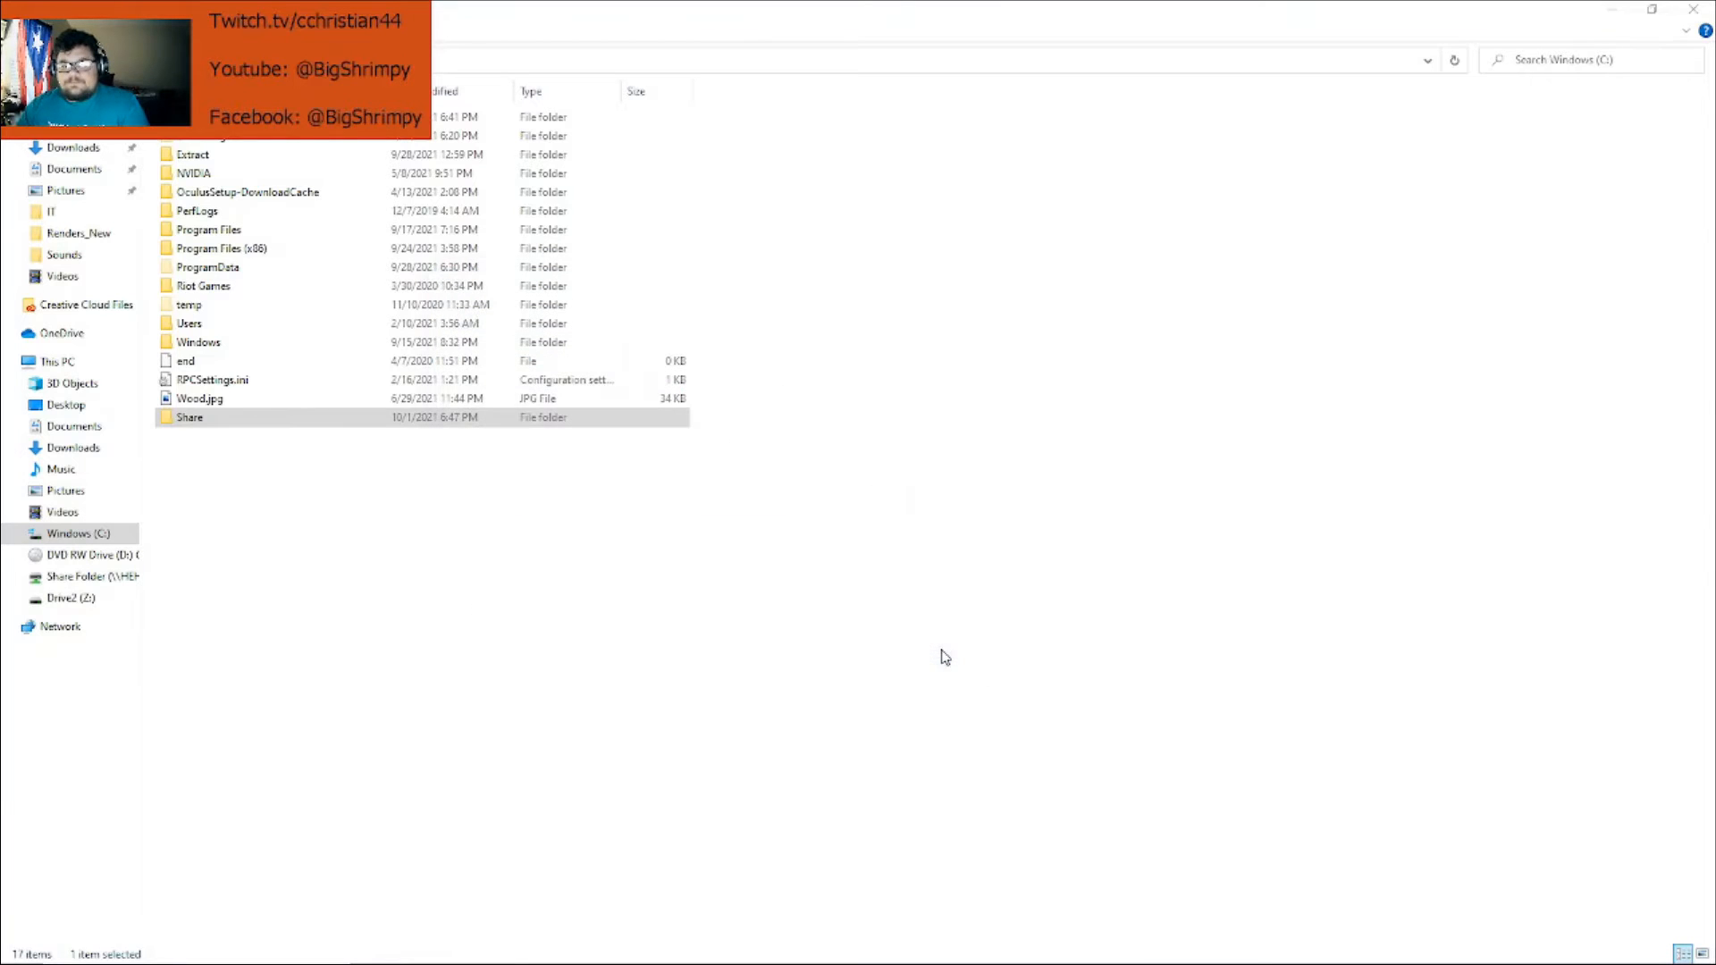
Check in Share's Properties that the Network Path still reads Not Shared, then close Properties
right_click(259, 415)
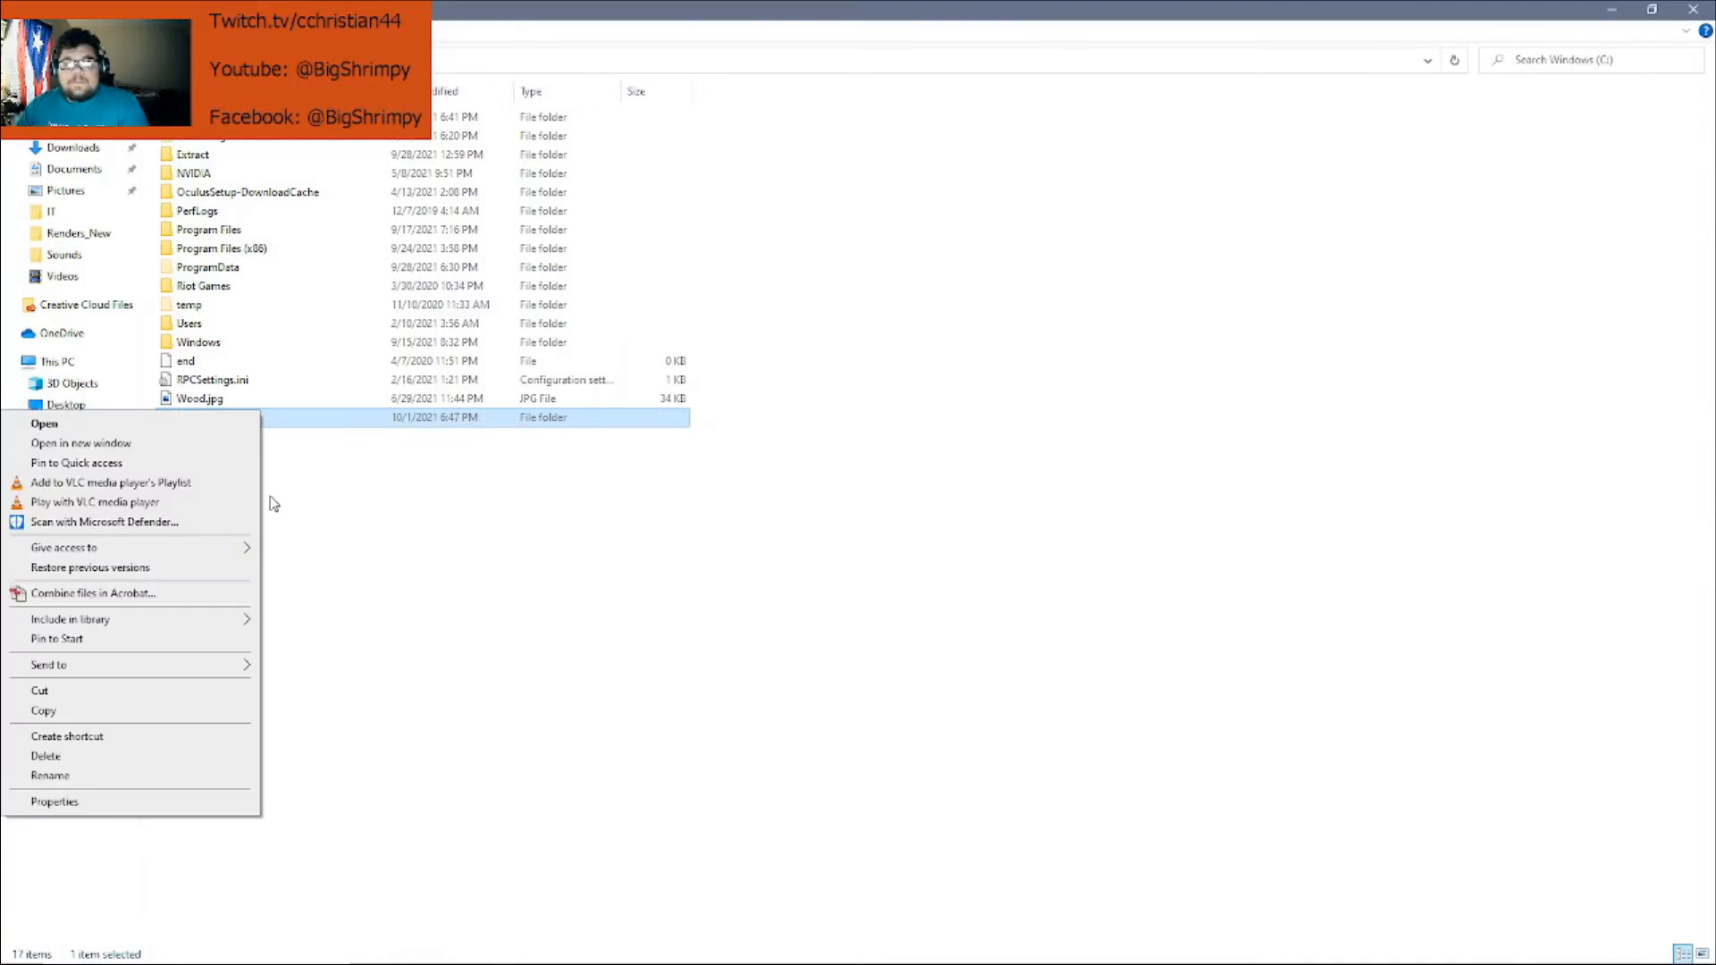
click(154, 799)
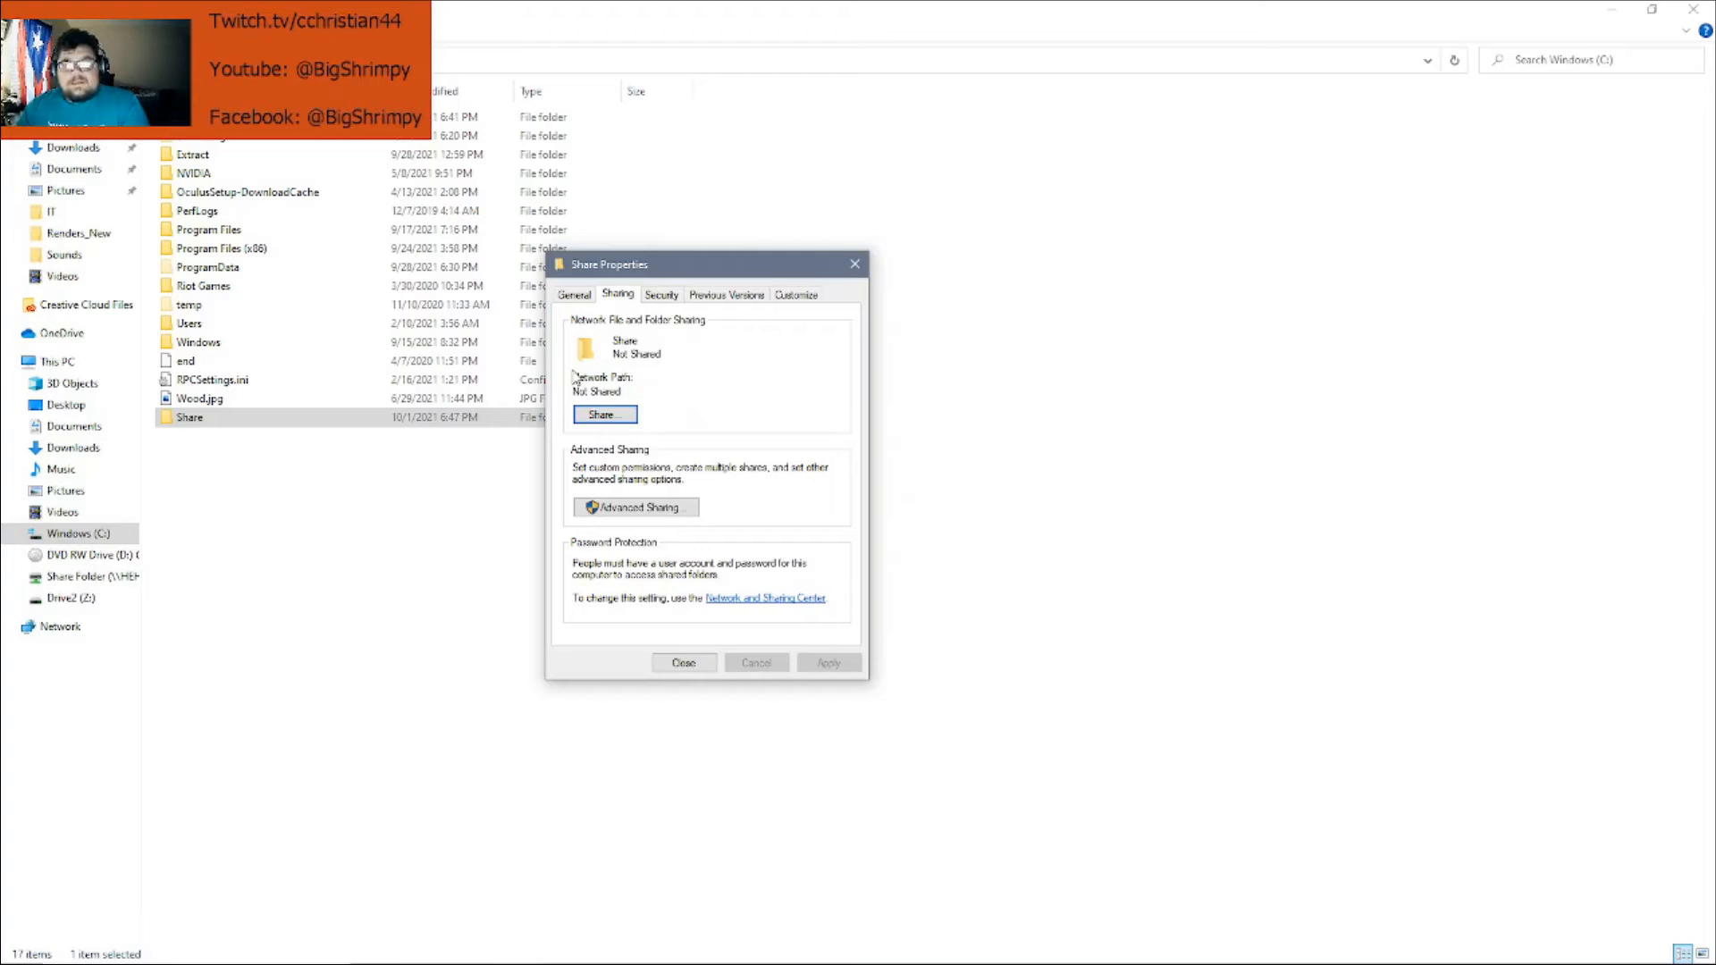
mouse_move(579, 391)
mouse_down()
mouse_move(665, 391)
mouse_move(575, 383)
mouse_up()
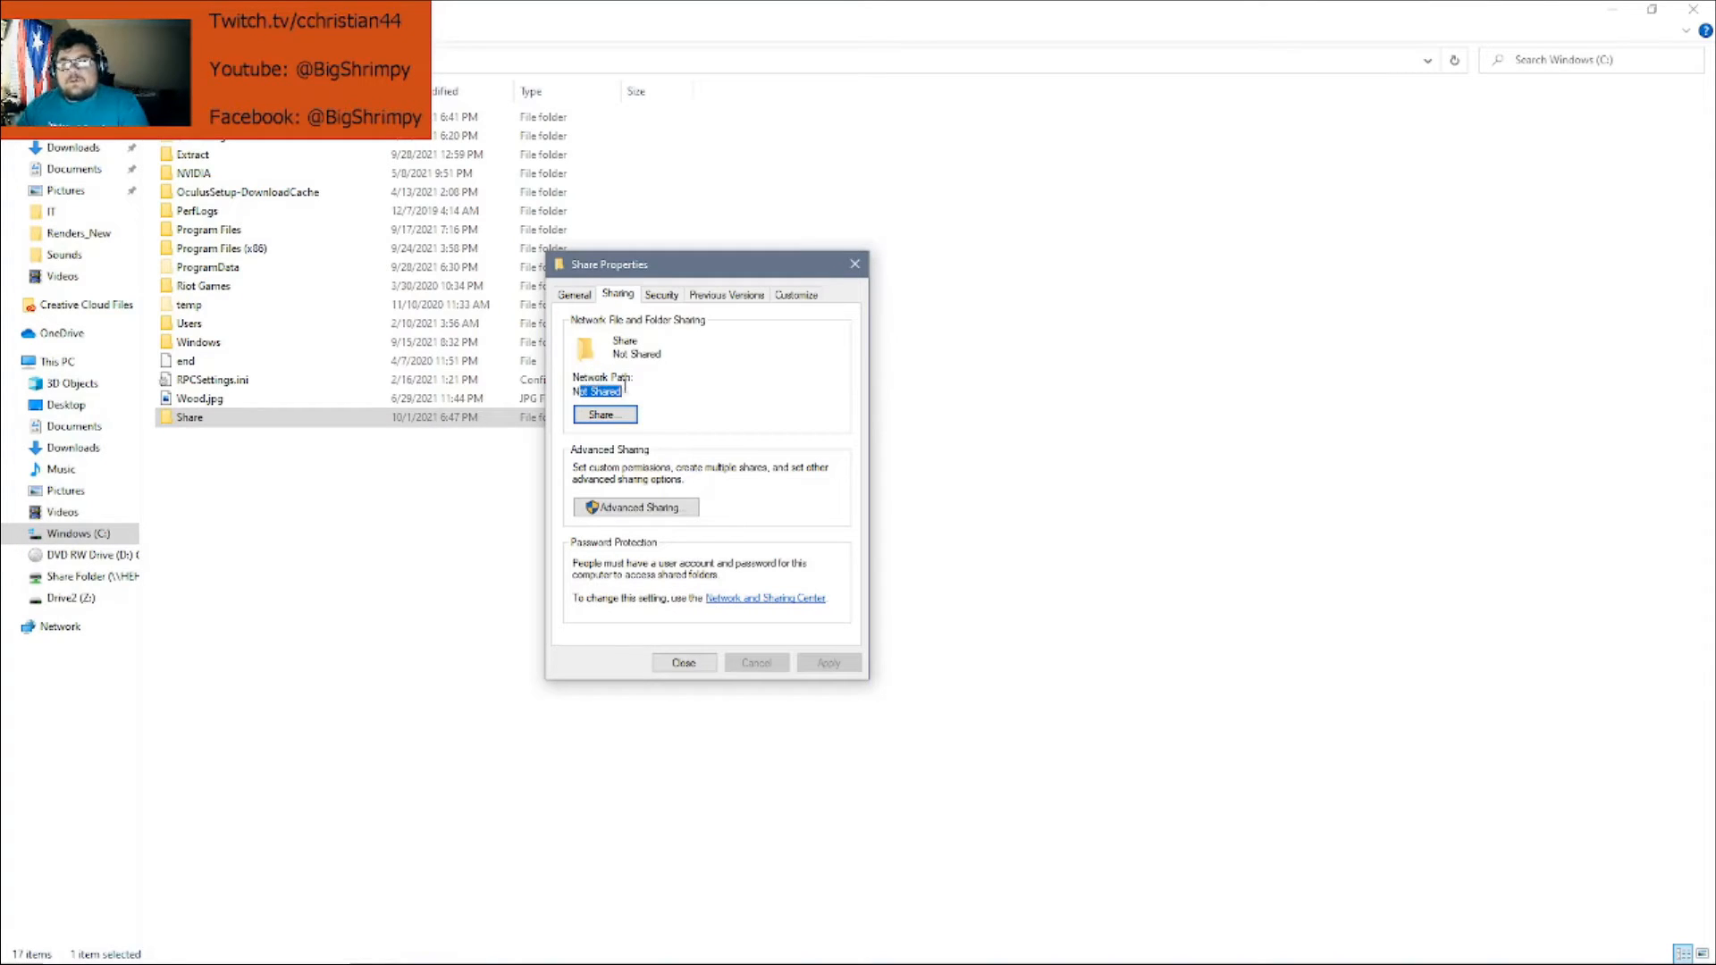
click(619, 391)
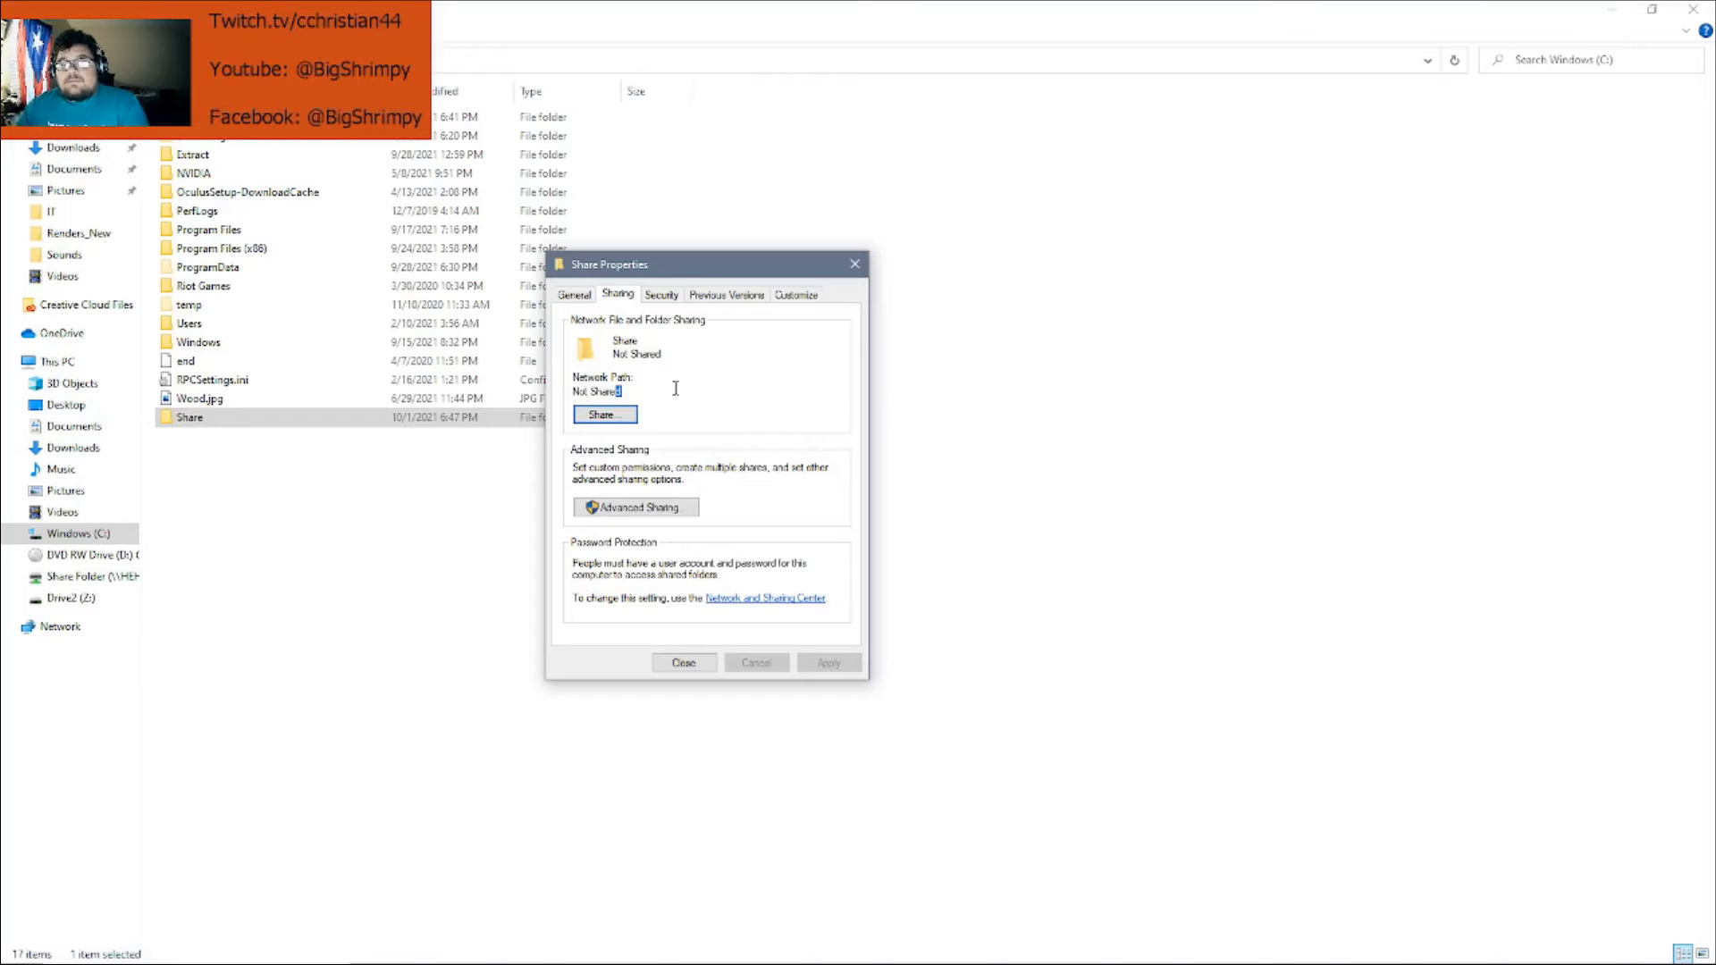
click(855, 262)
Reopen Share's Properties and the Sharing tab's Network access dialog
right_click(250, 419)
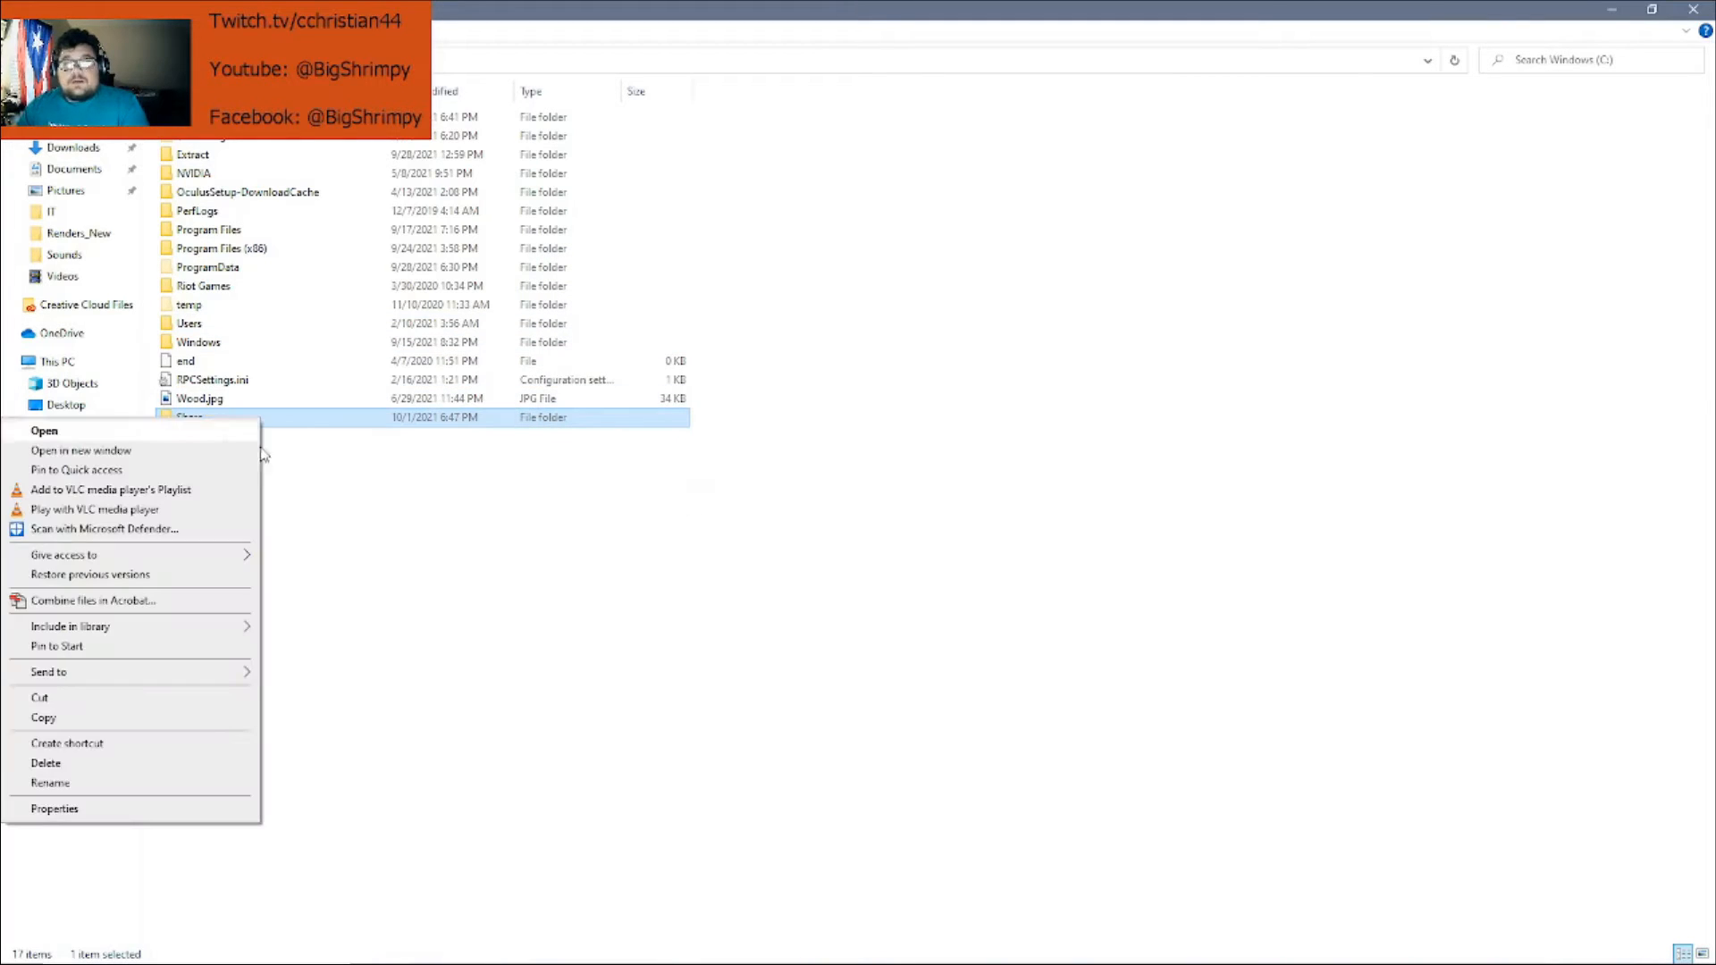
click(143, 811)
click(295, 464)
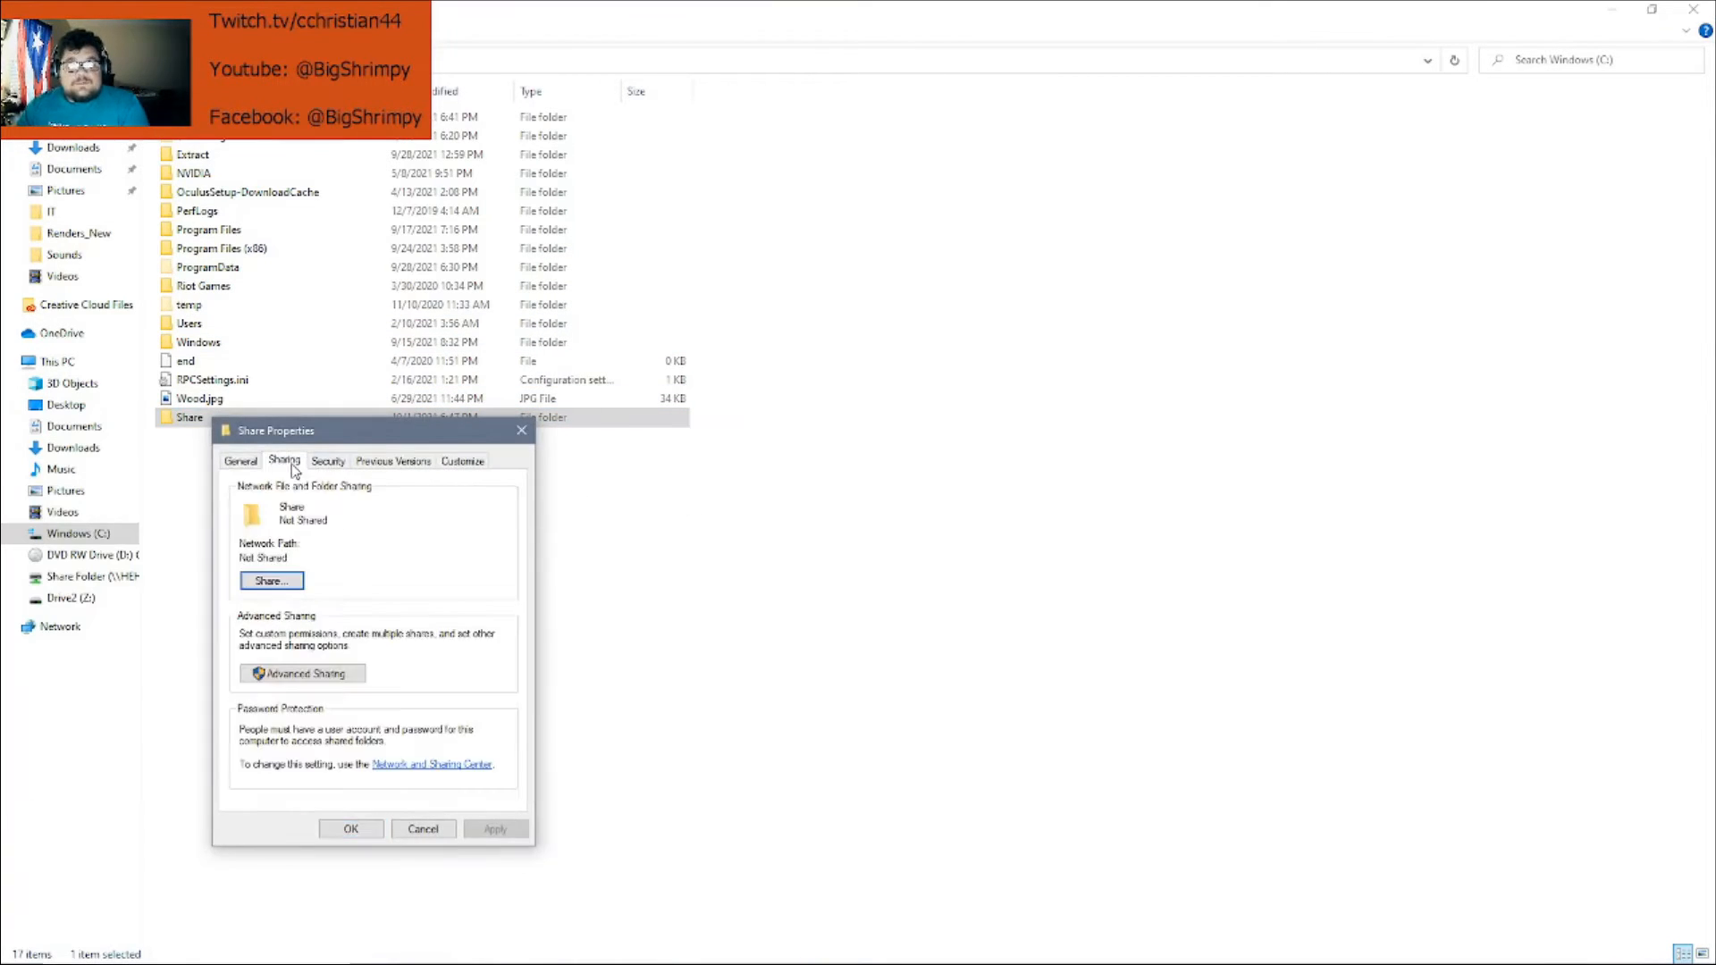
click(295, 579)
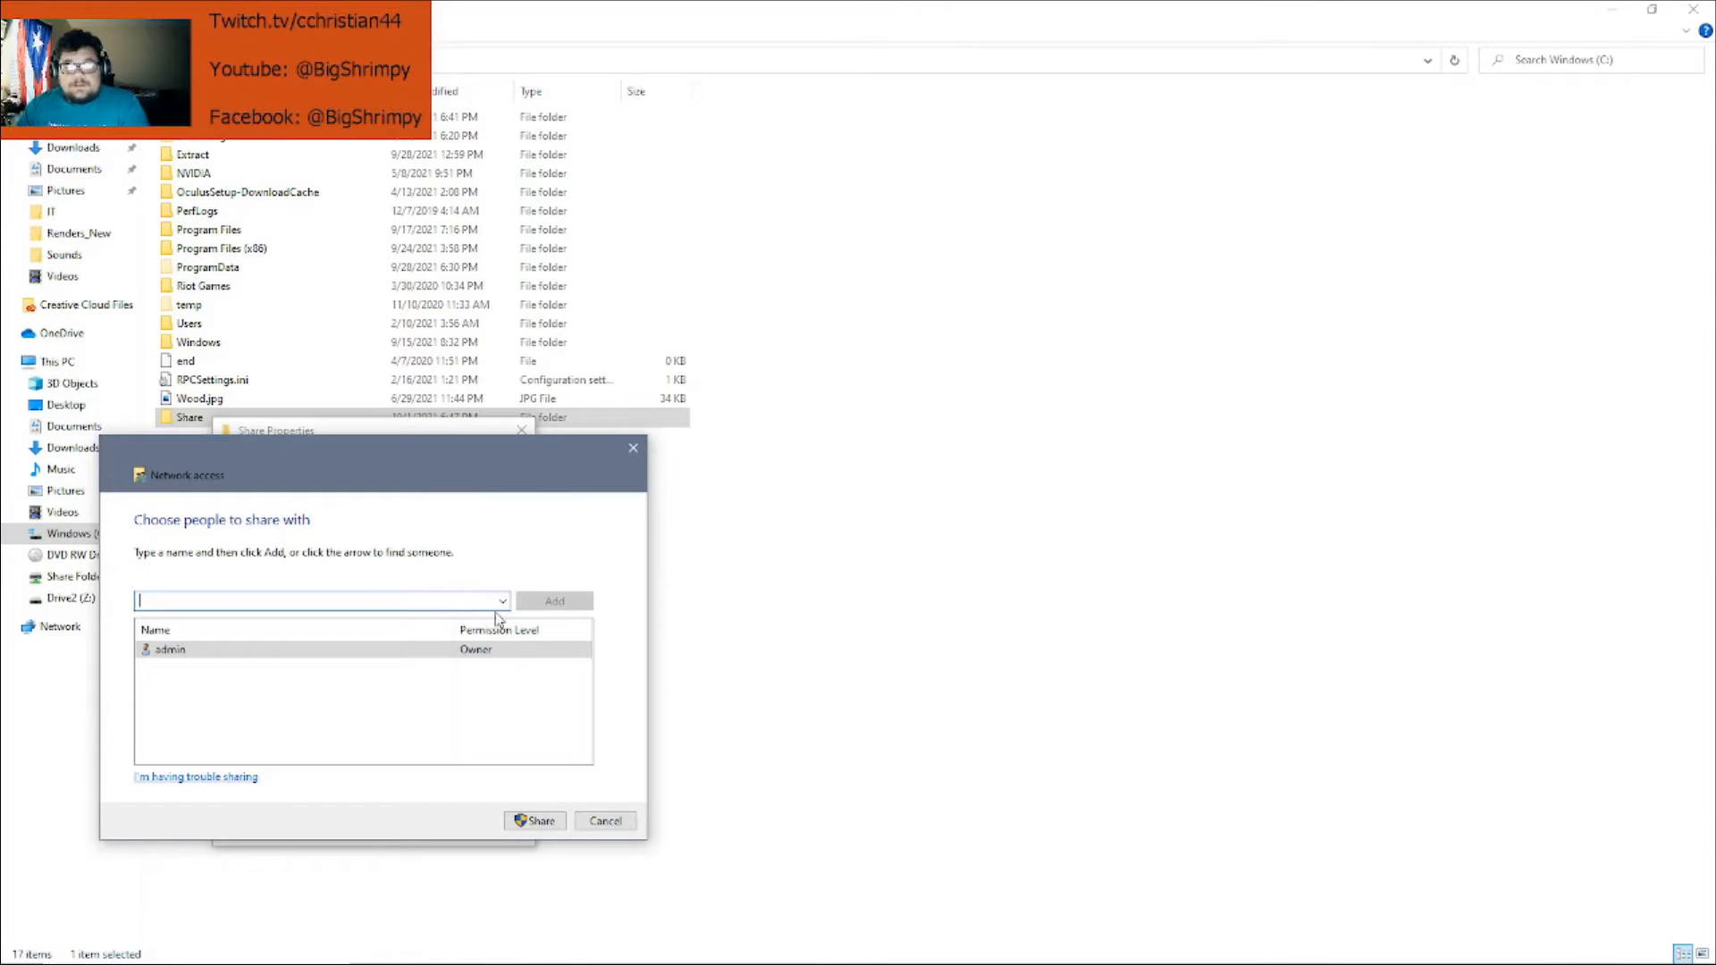
Share the folder with Everyone at Read/Write permission and finish the sharing confirmation with Done
click(502, 600)
click(286, 646)
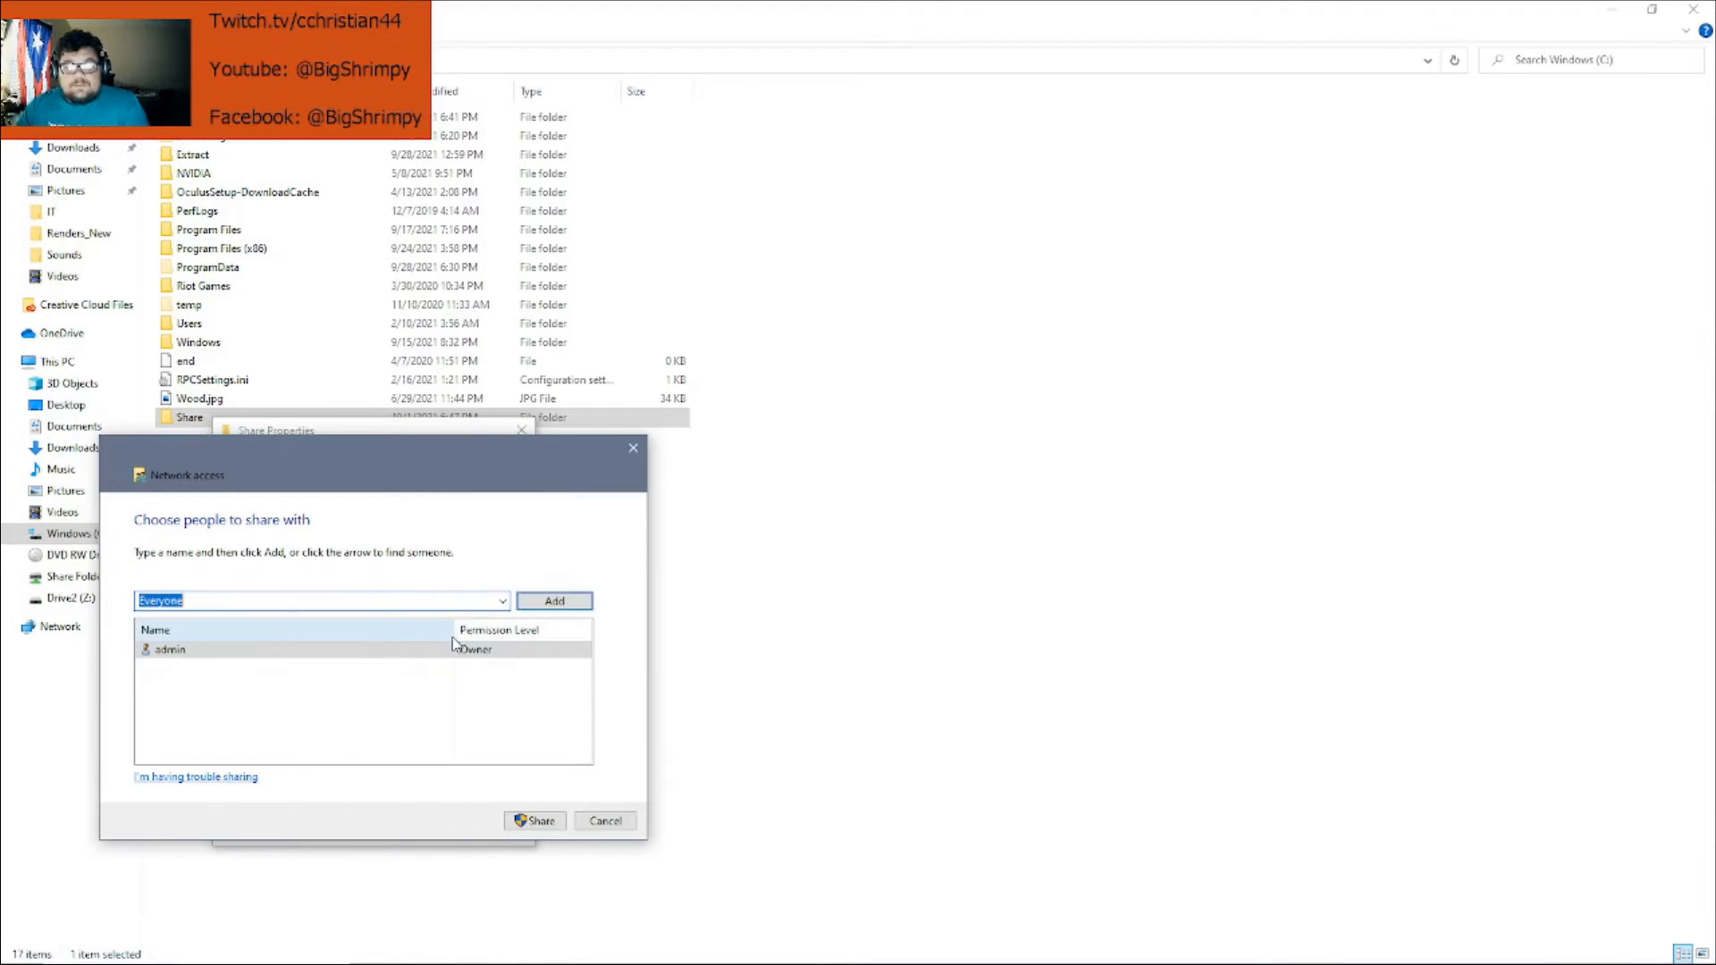
click(554, 600)
click(500, 672)
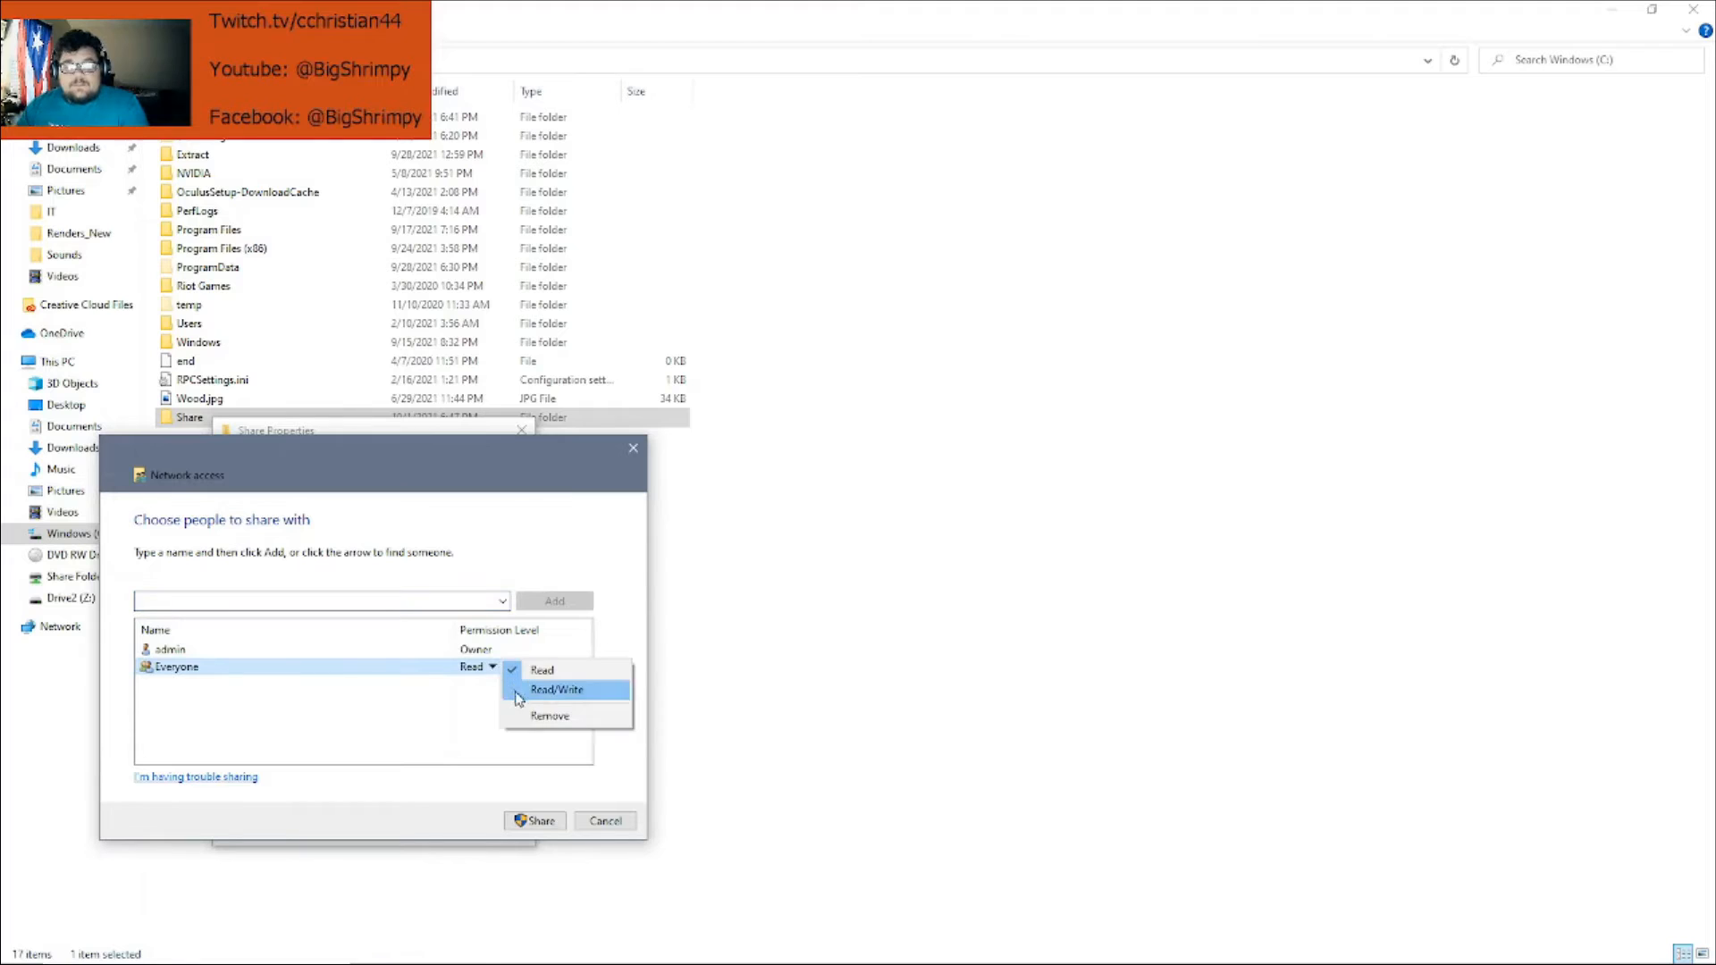
click(523, 692)
click(535, 820)
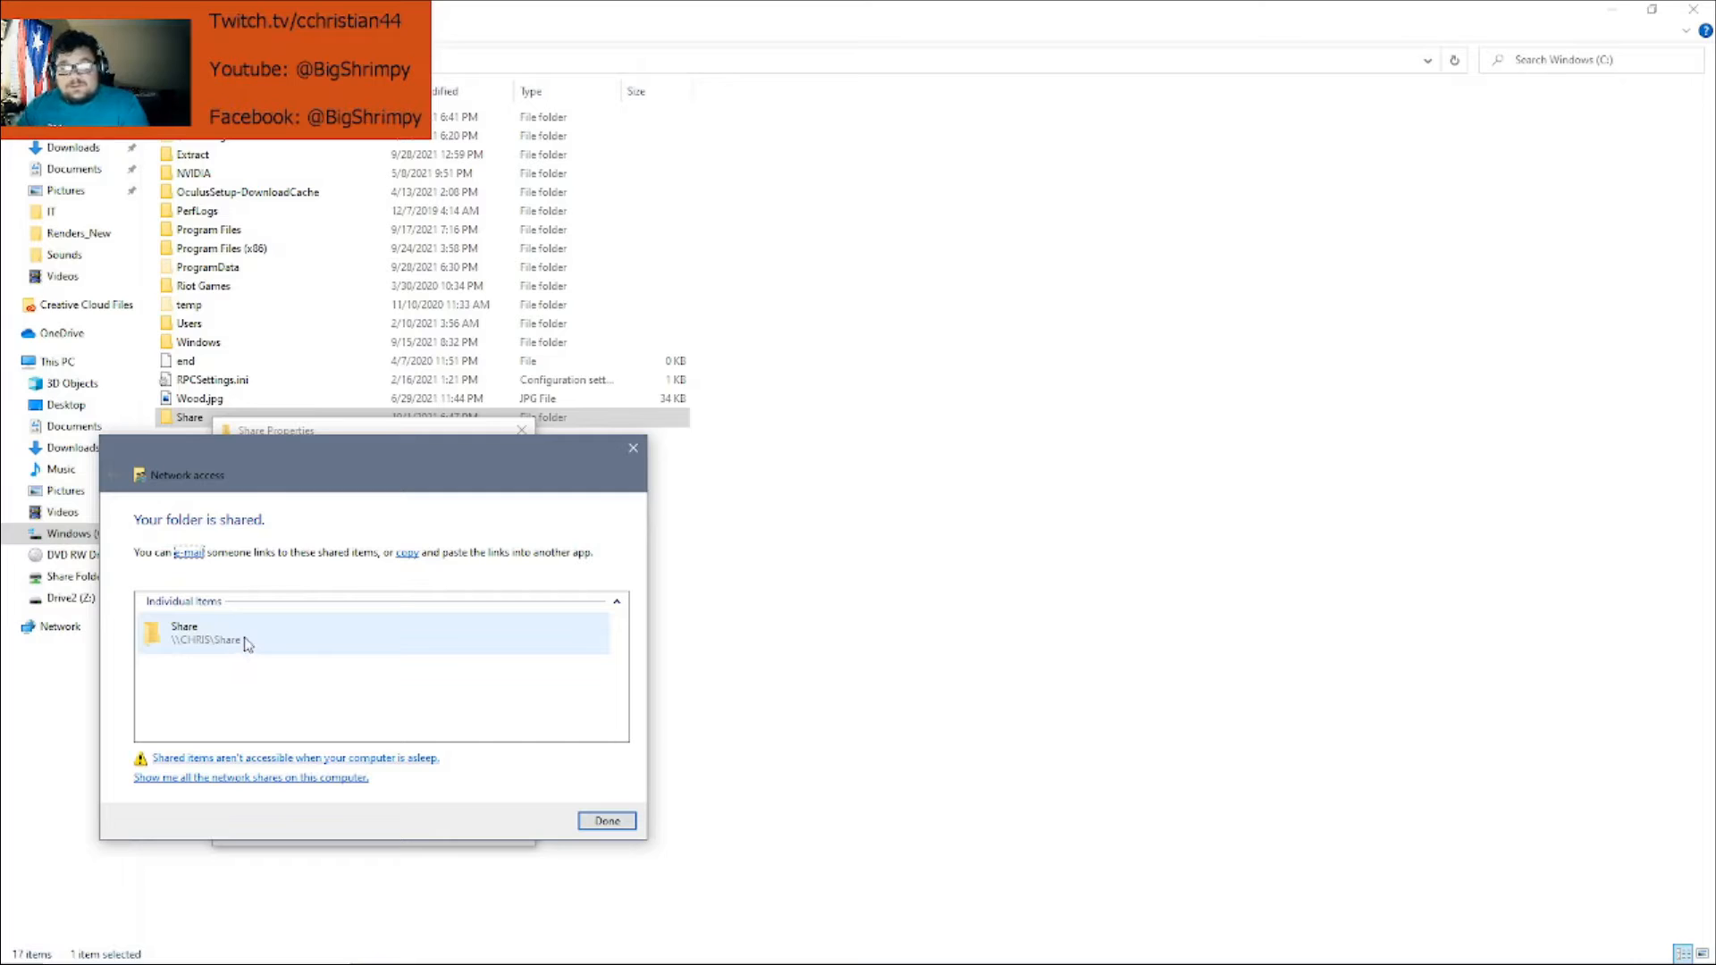
click(234, 650)
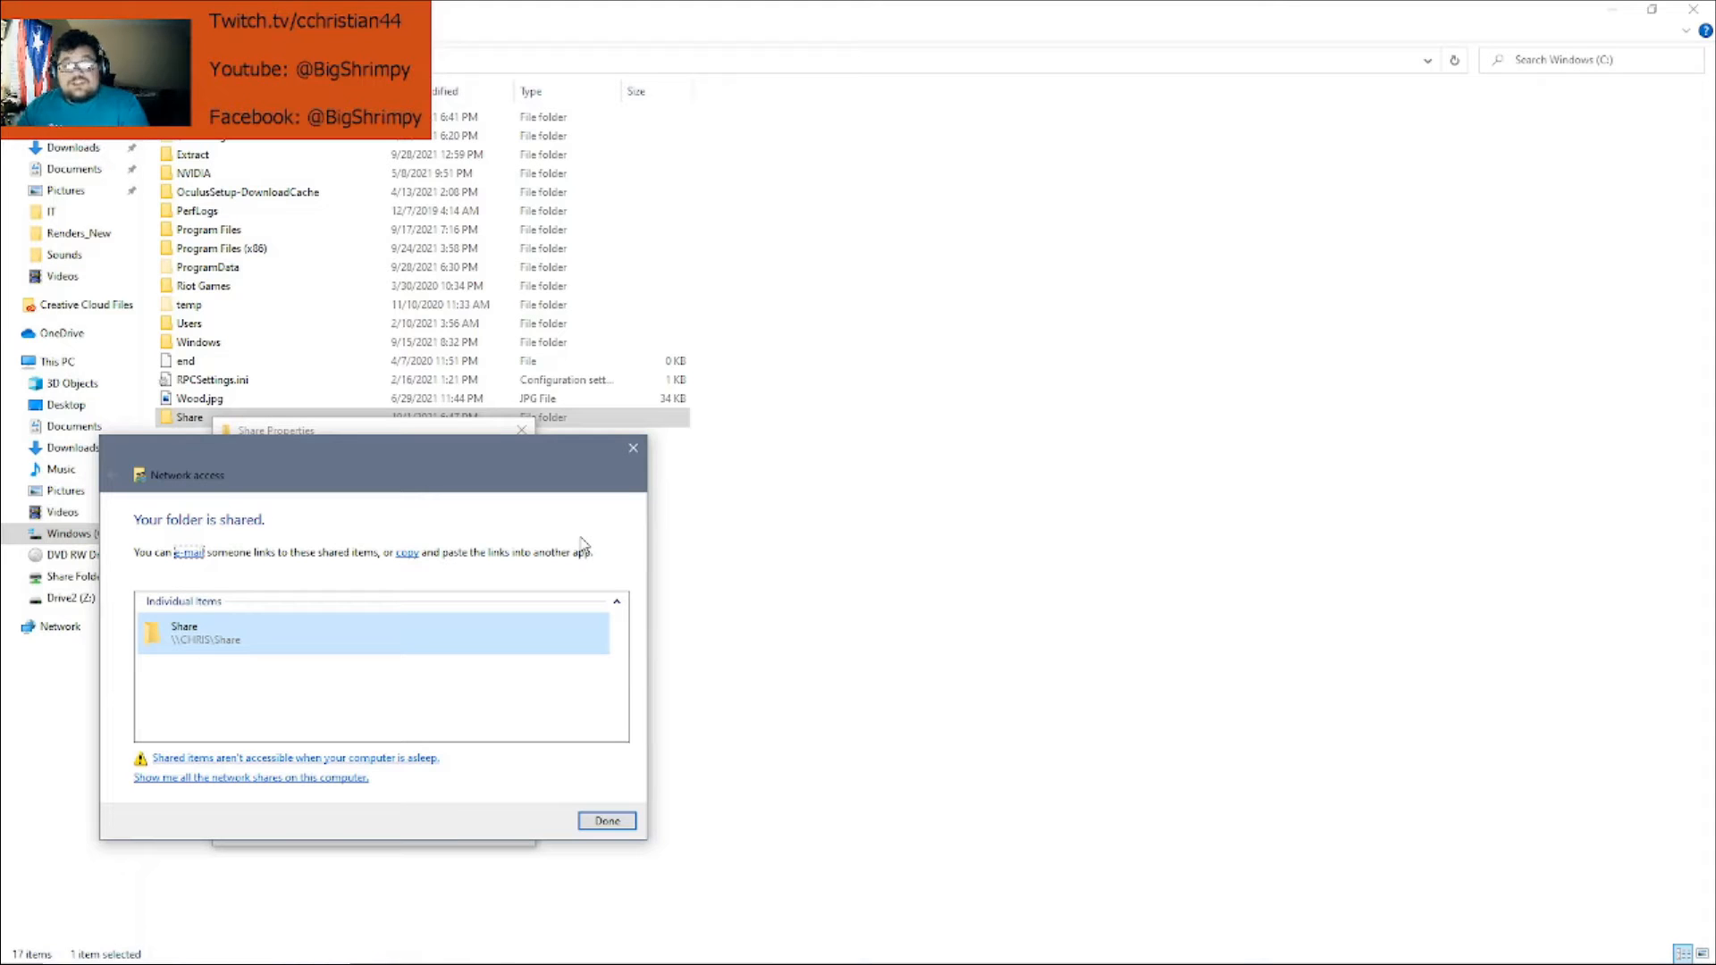
click(608, 820)
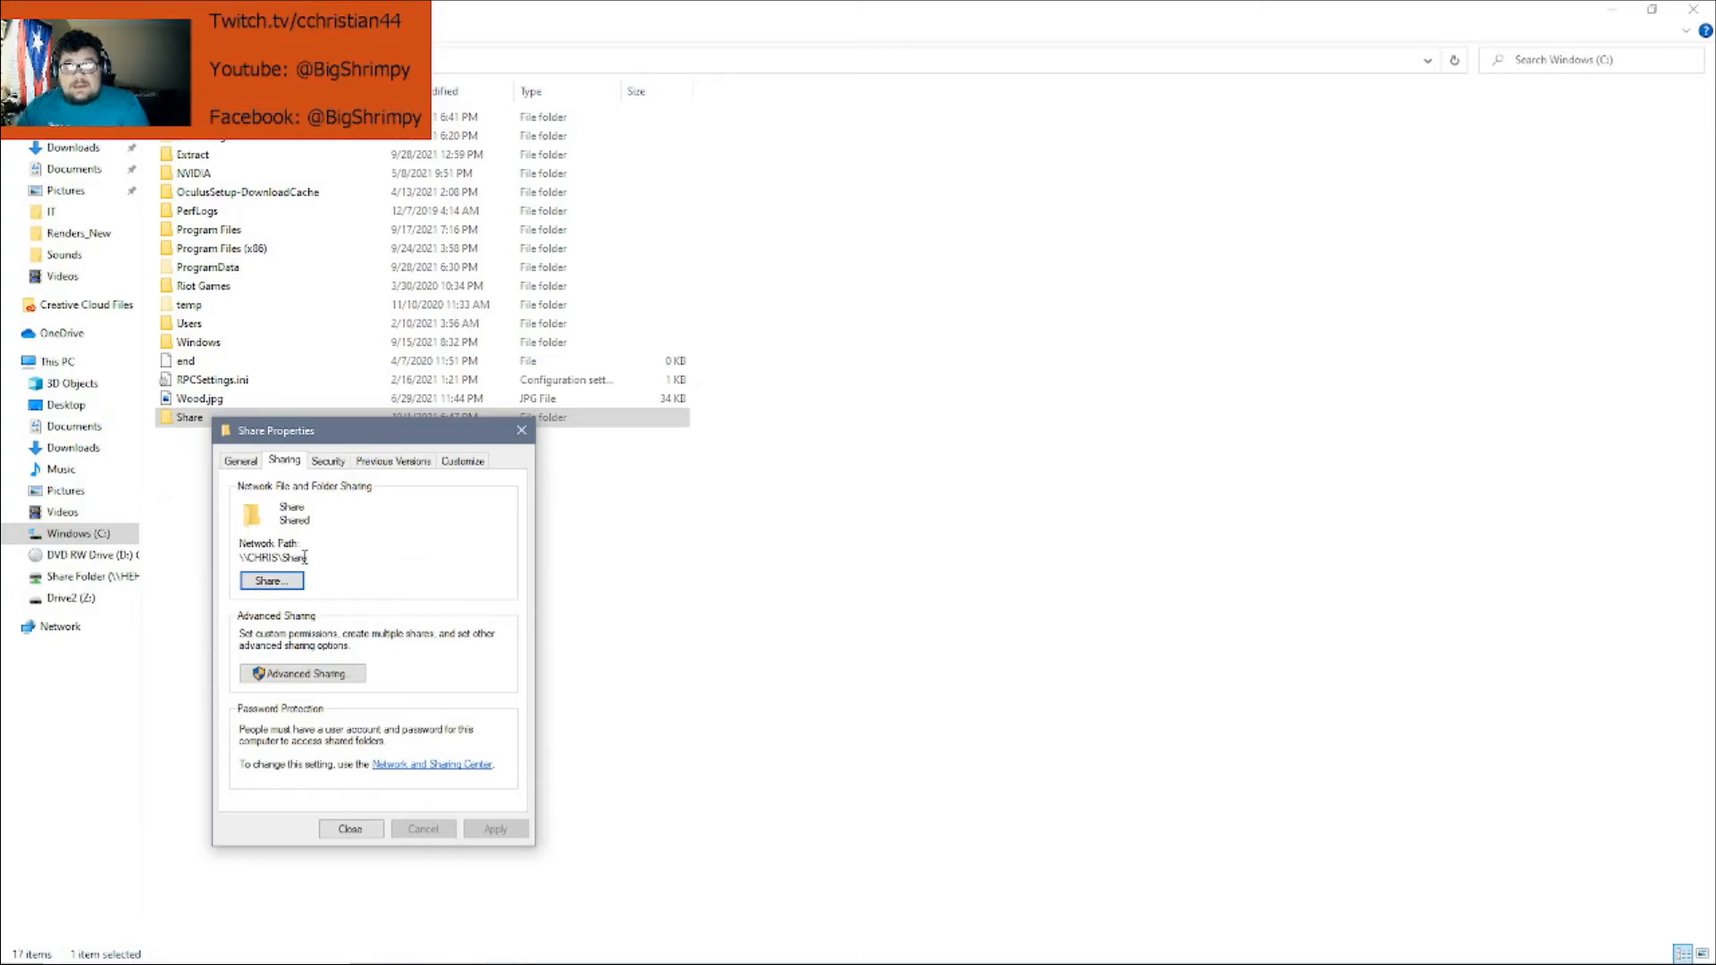
Copy the Share folder's network path from the Sharing tab
drag(305, 557, 231, 560)
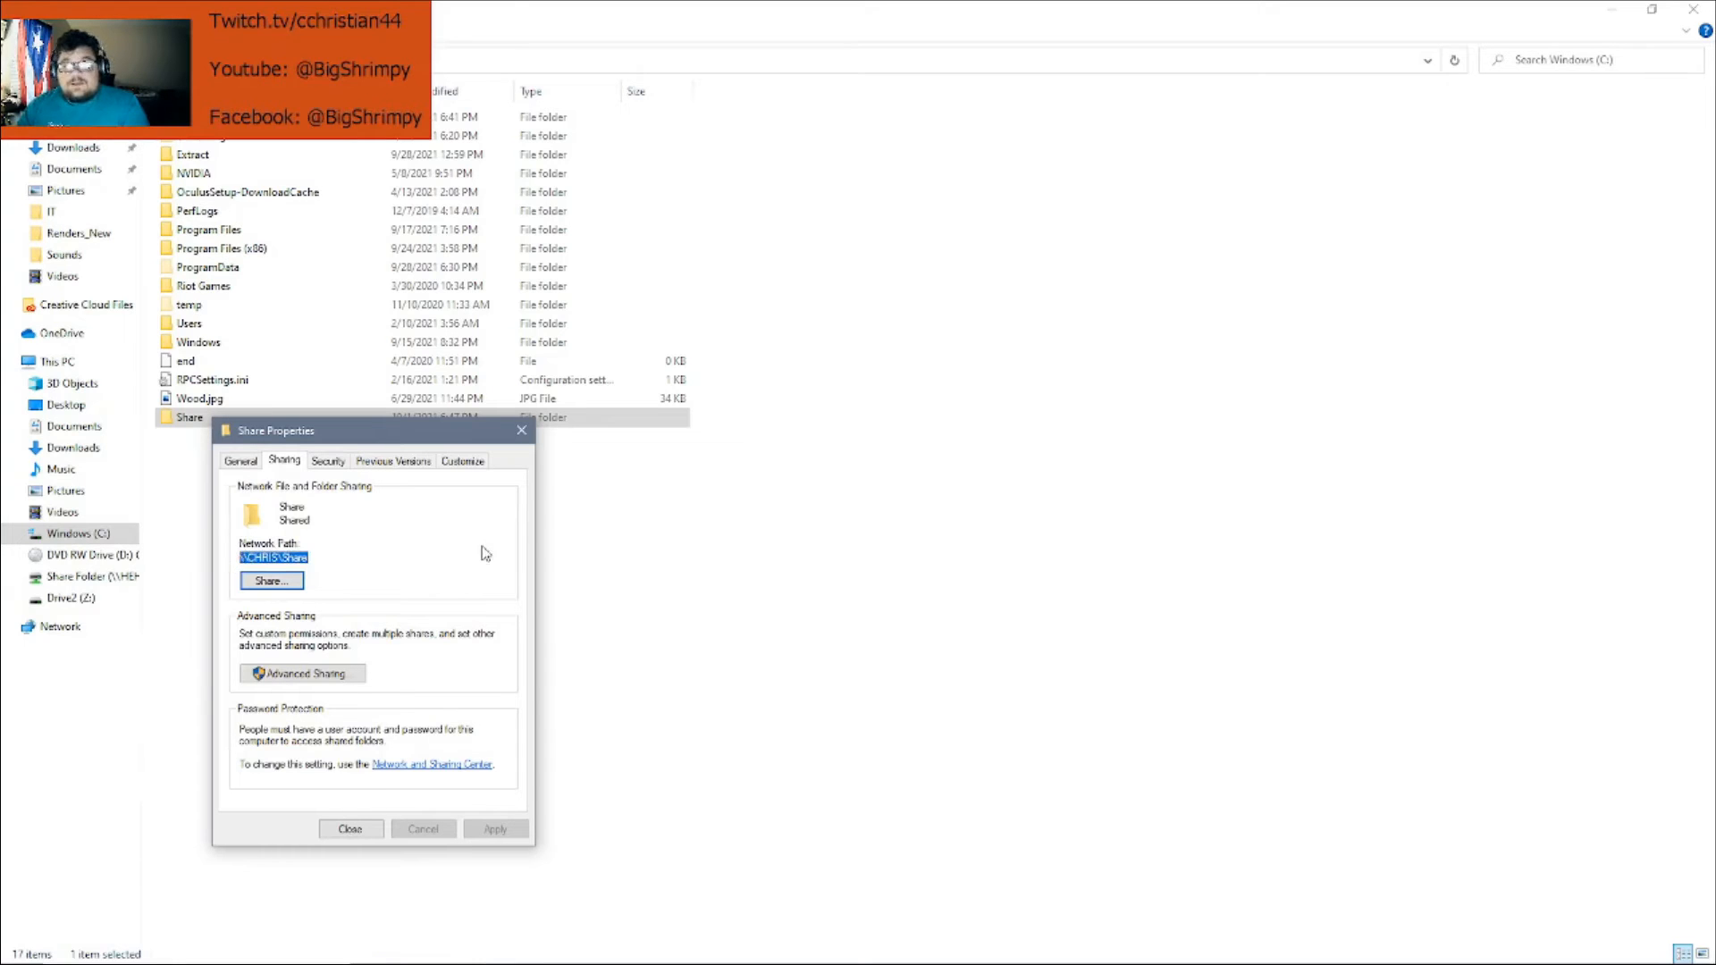
right_click(299, 556)
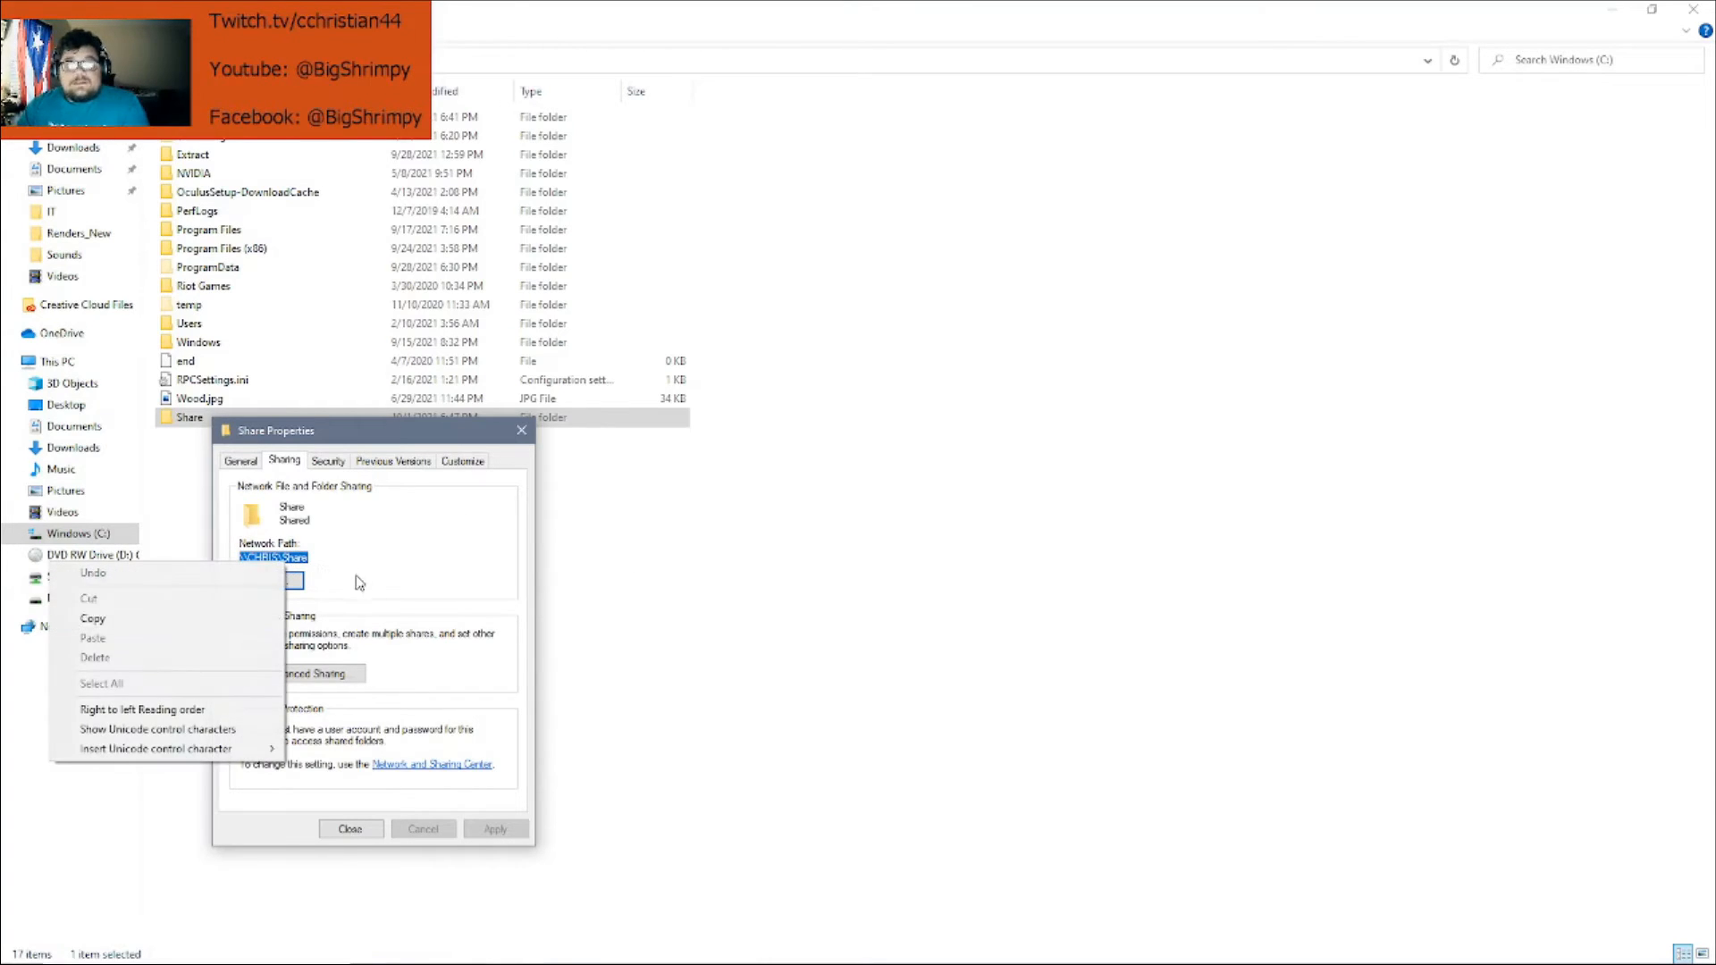
click(168, 625)
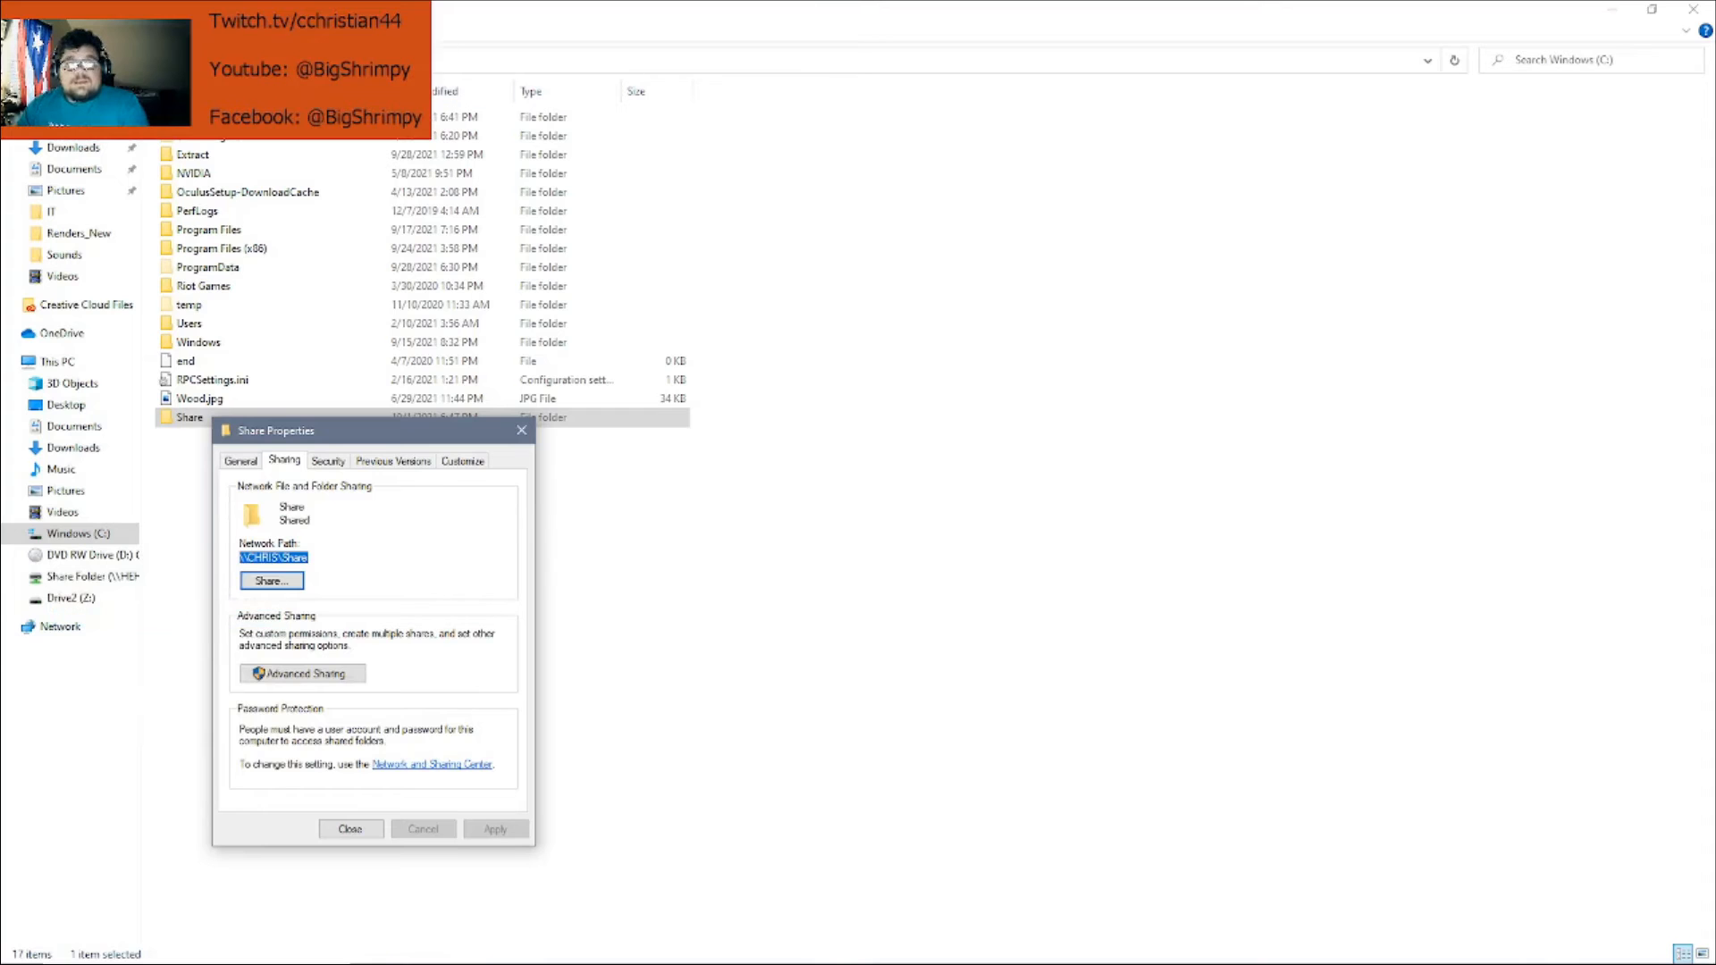
Open the copied network path in a new File Explorer window, see it's empty, and close it
double_click(642, 13)
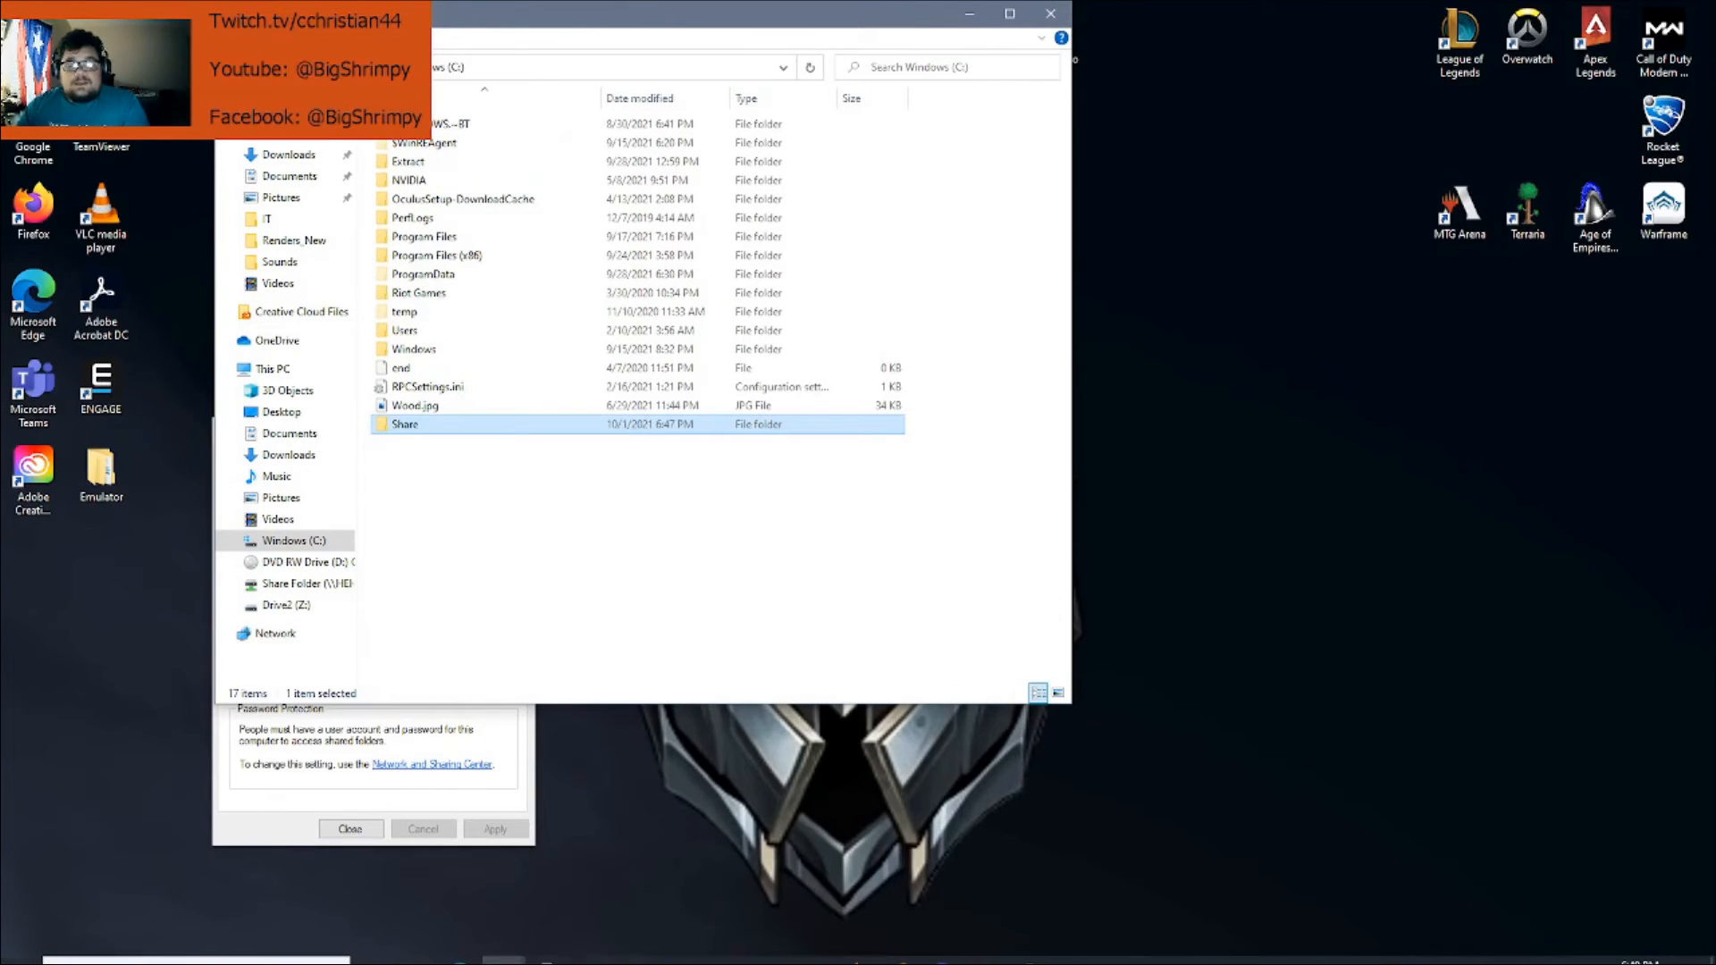
right_click(503, 954)
click(473, 853)
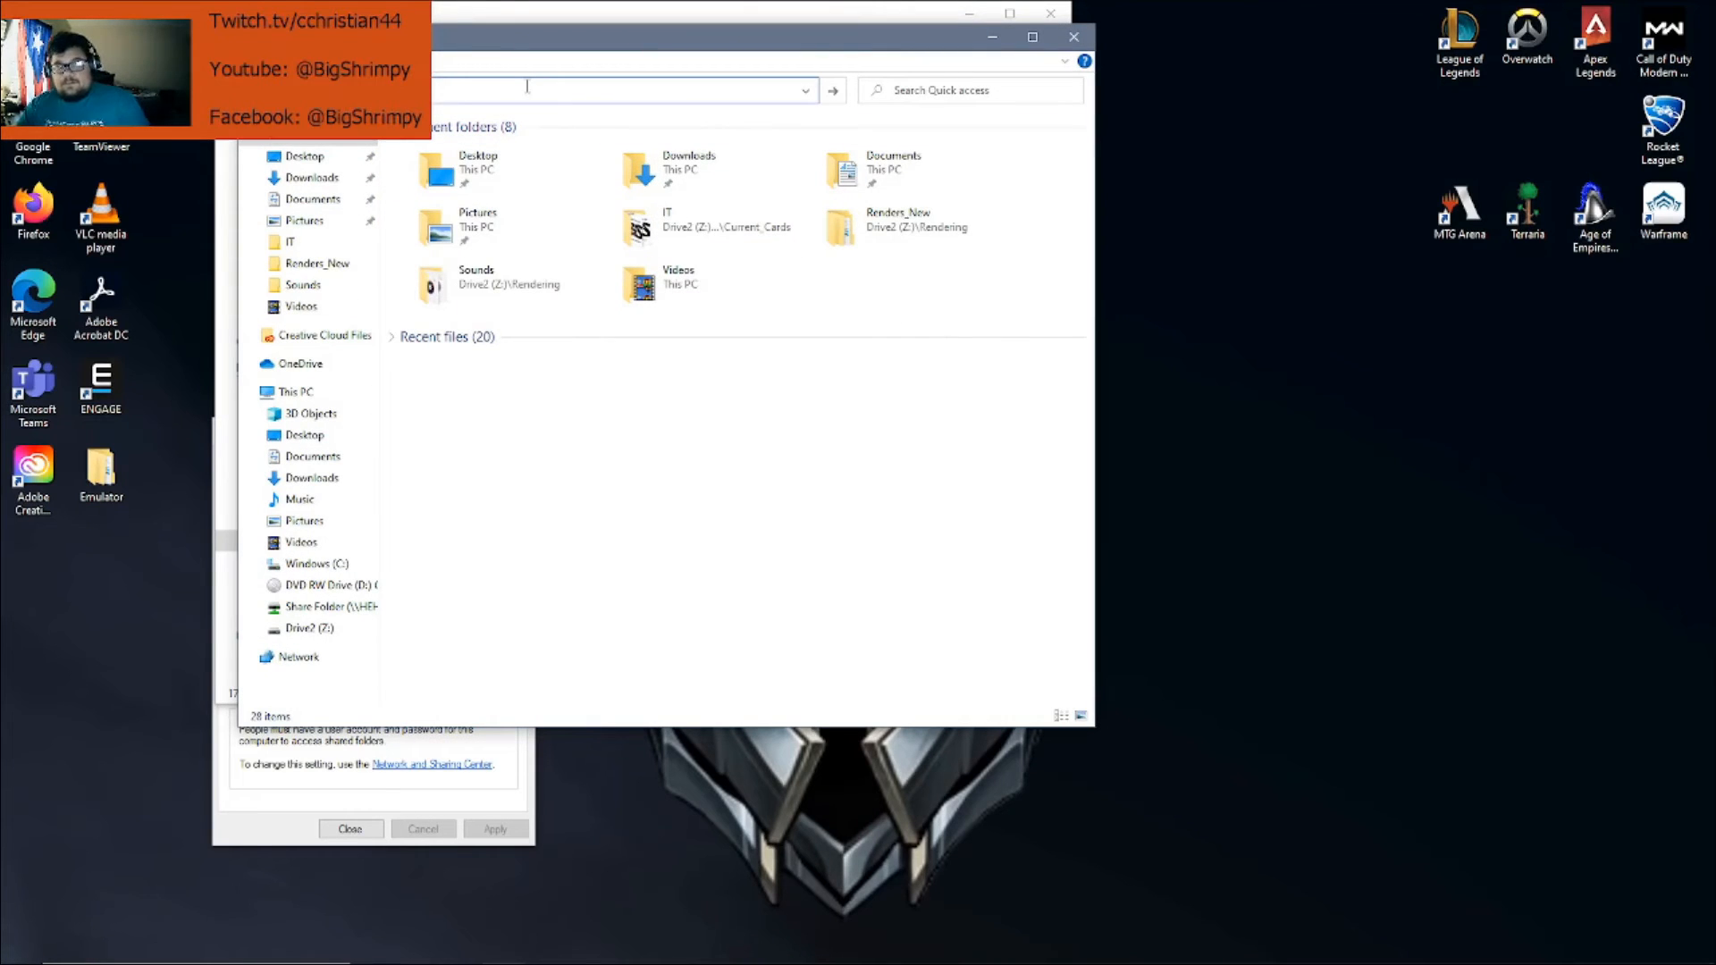
key(Return)
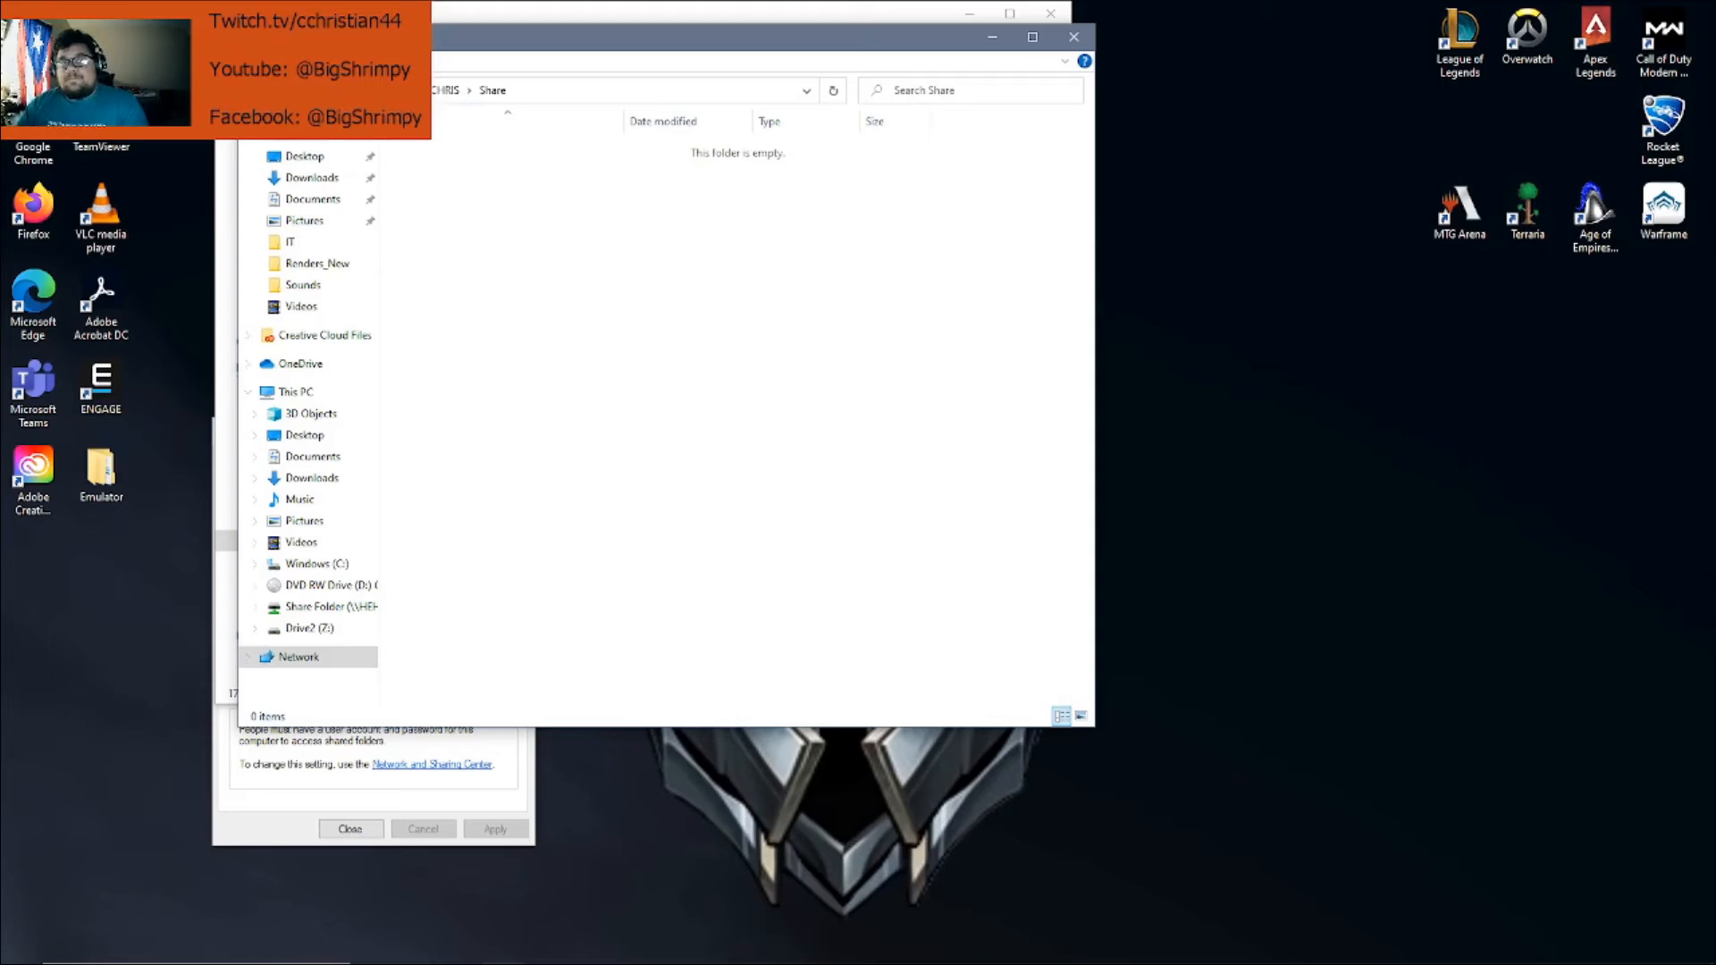
click(1081, 36)
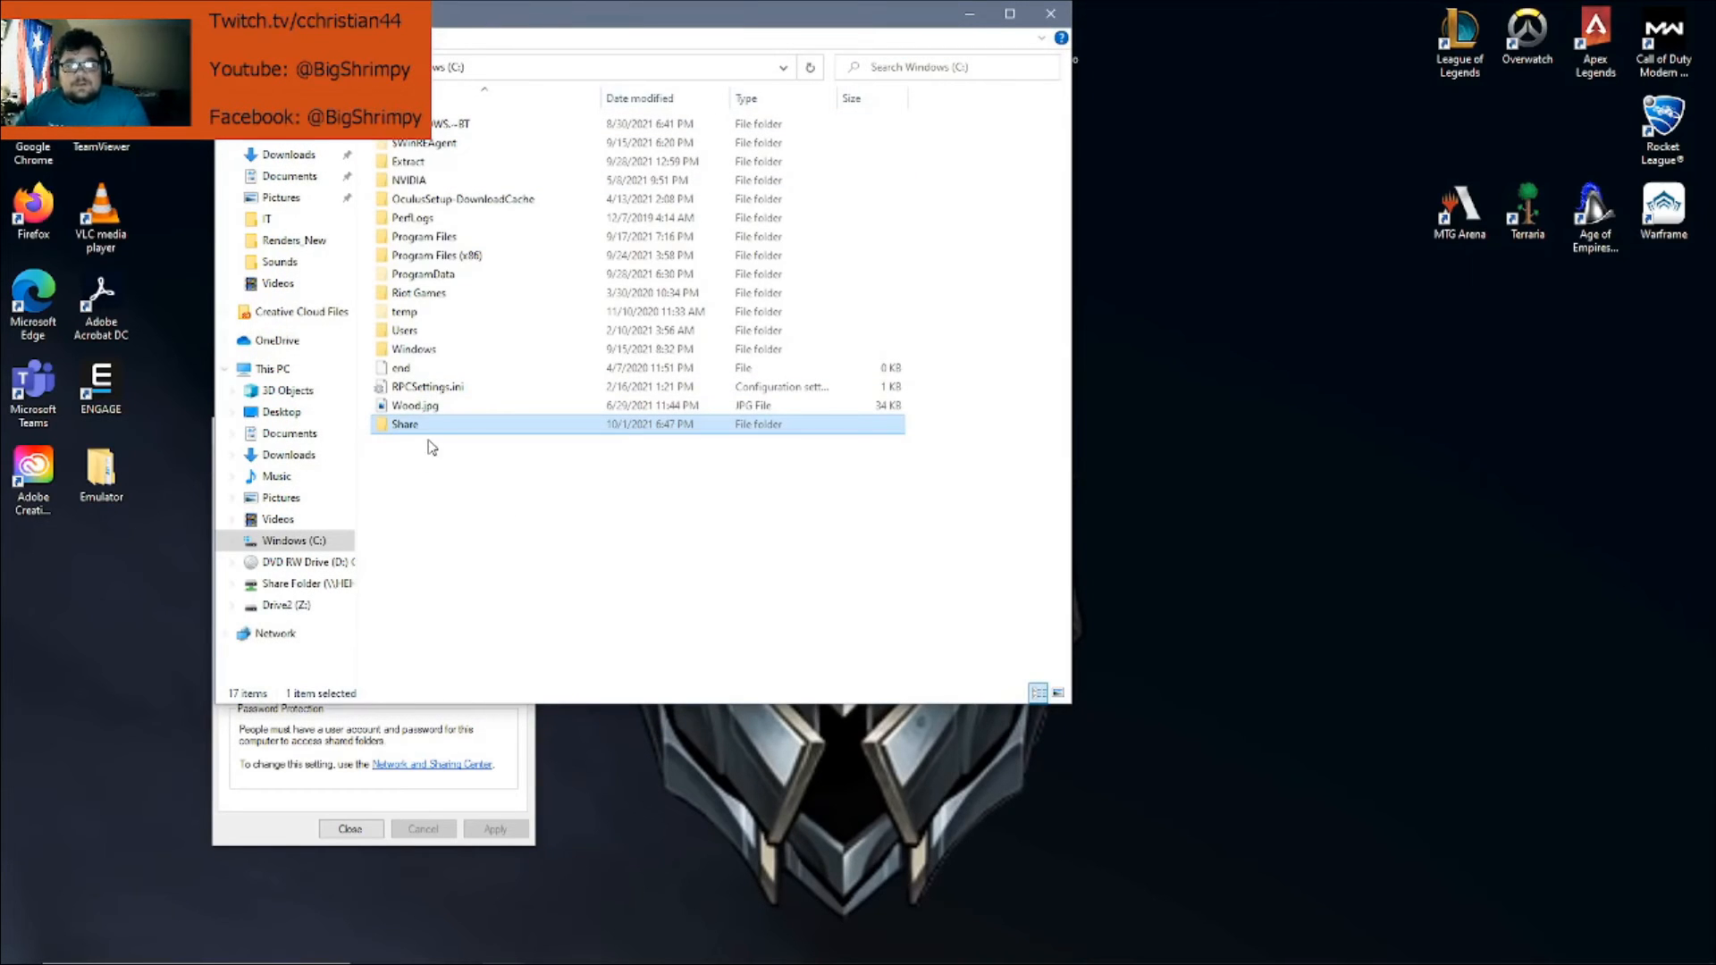
Bring Share Properties to the centre of the screen and open Advanced Sharing
click(494, 785)
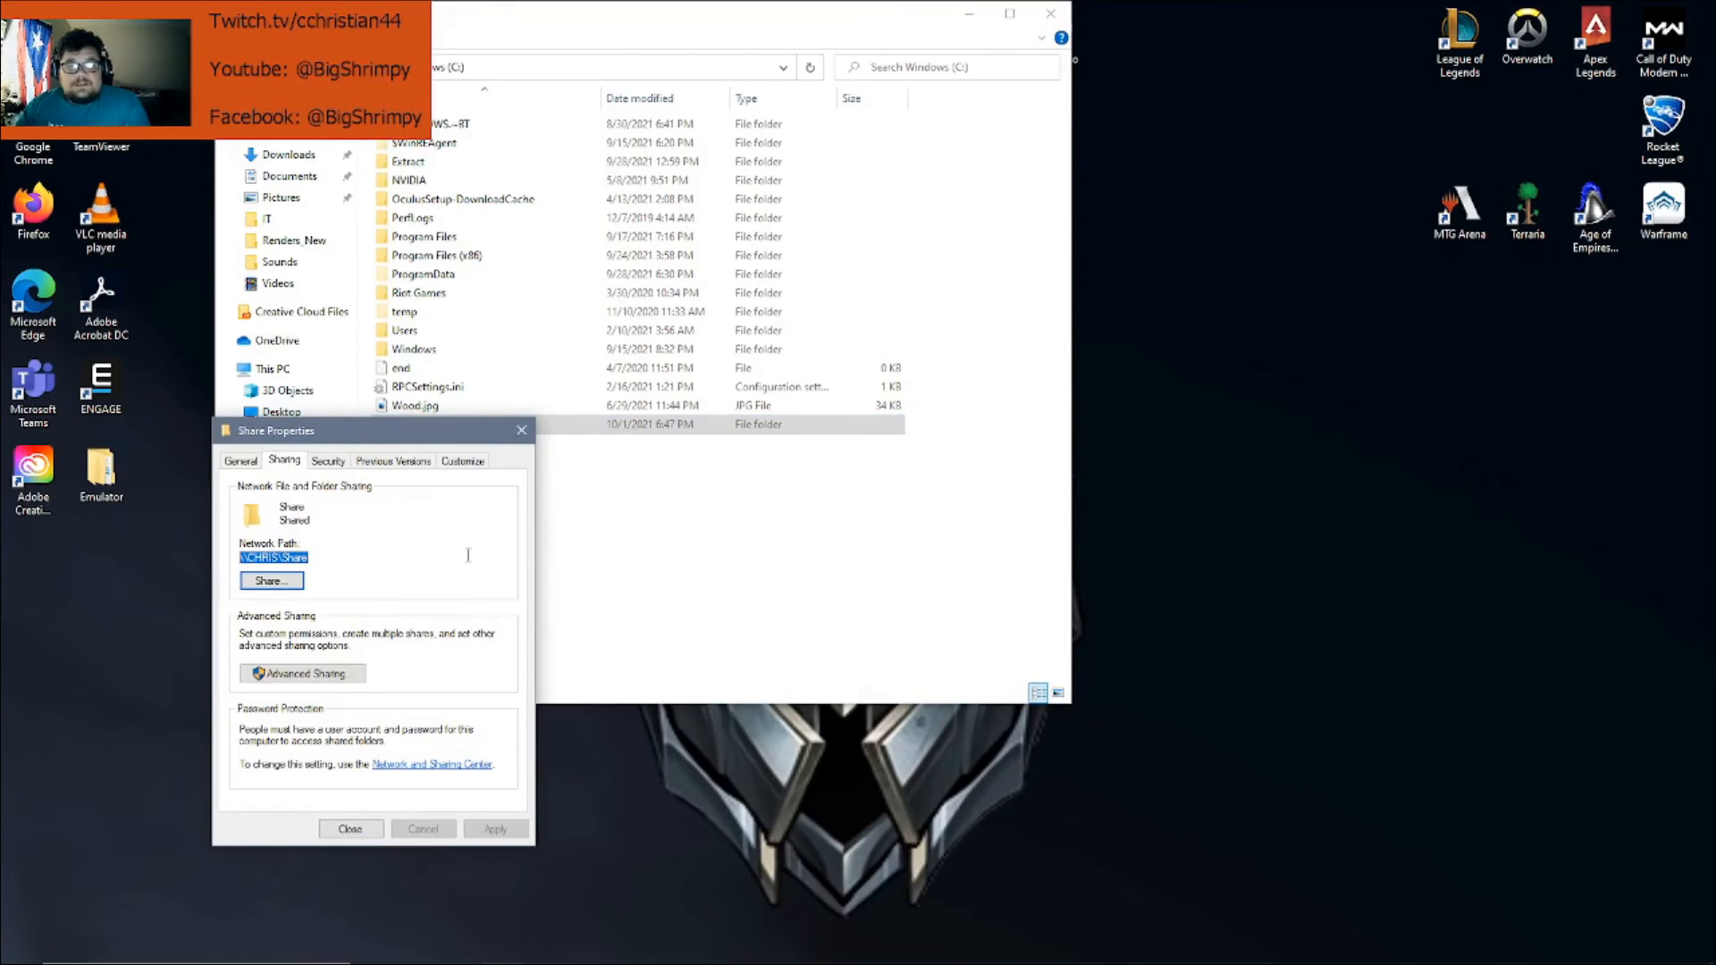
drag(433, 442, 878, 244)
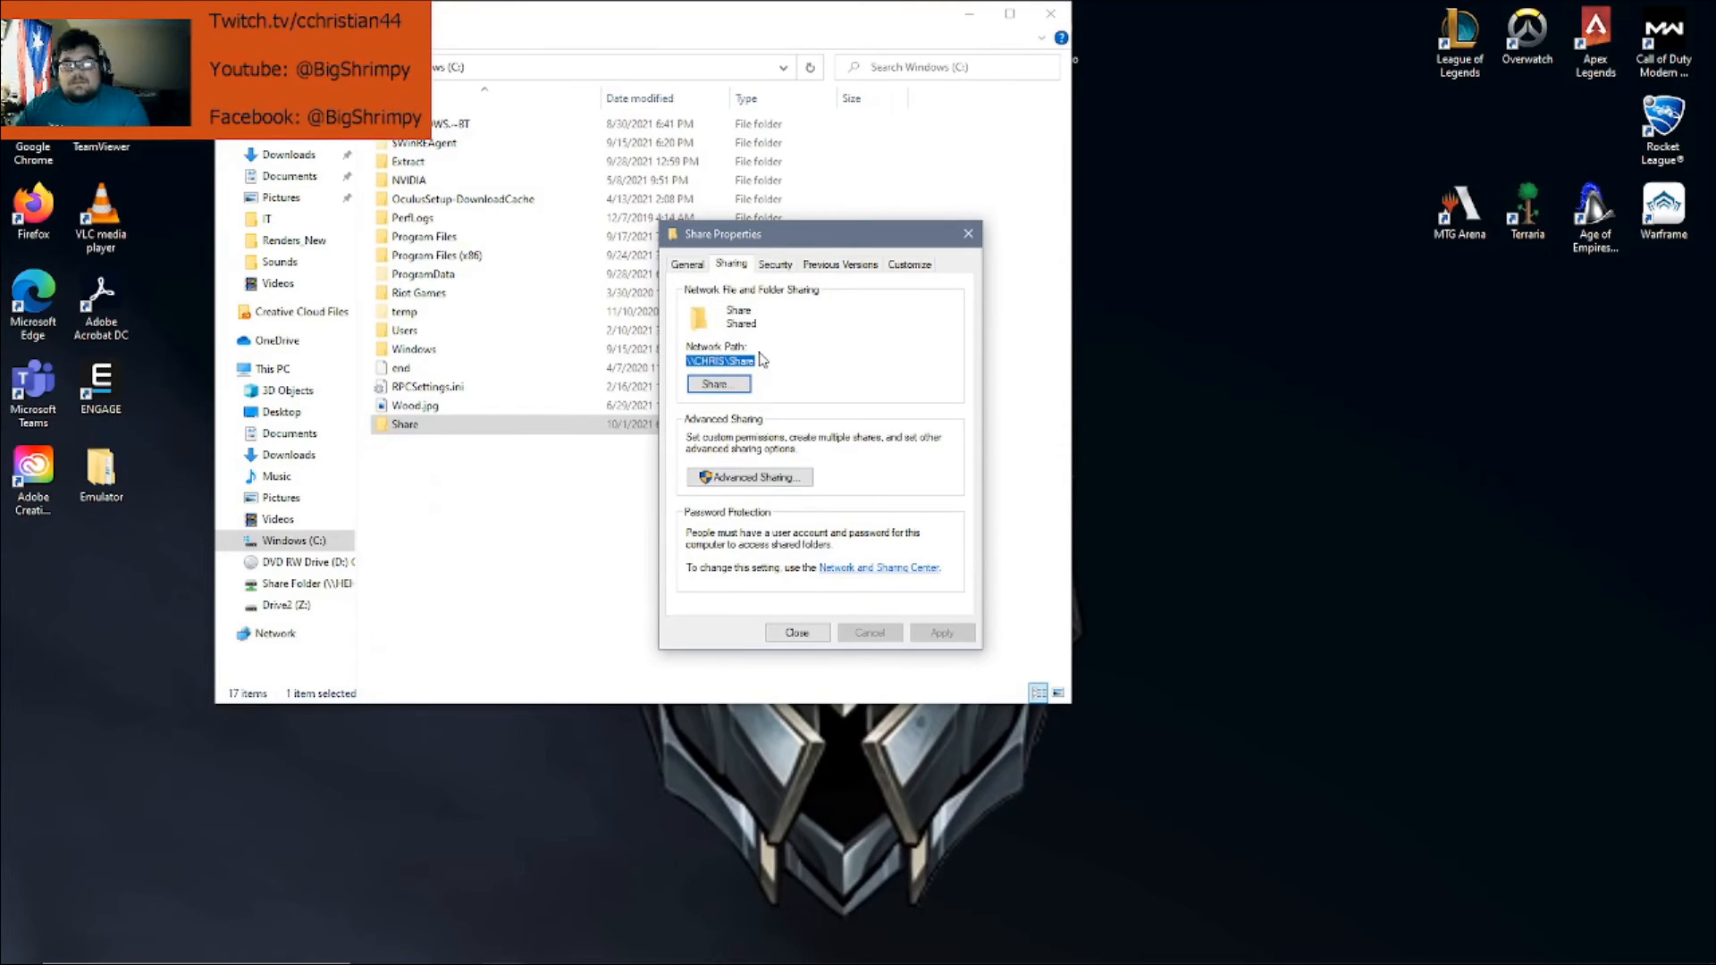
click(729, 361)
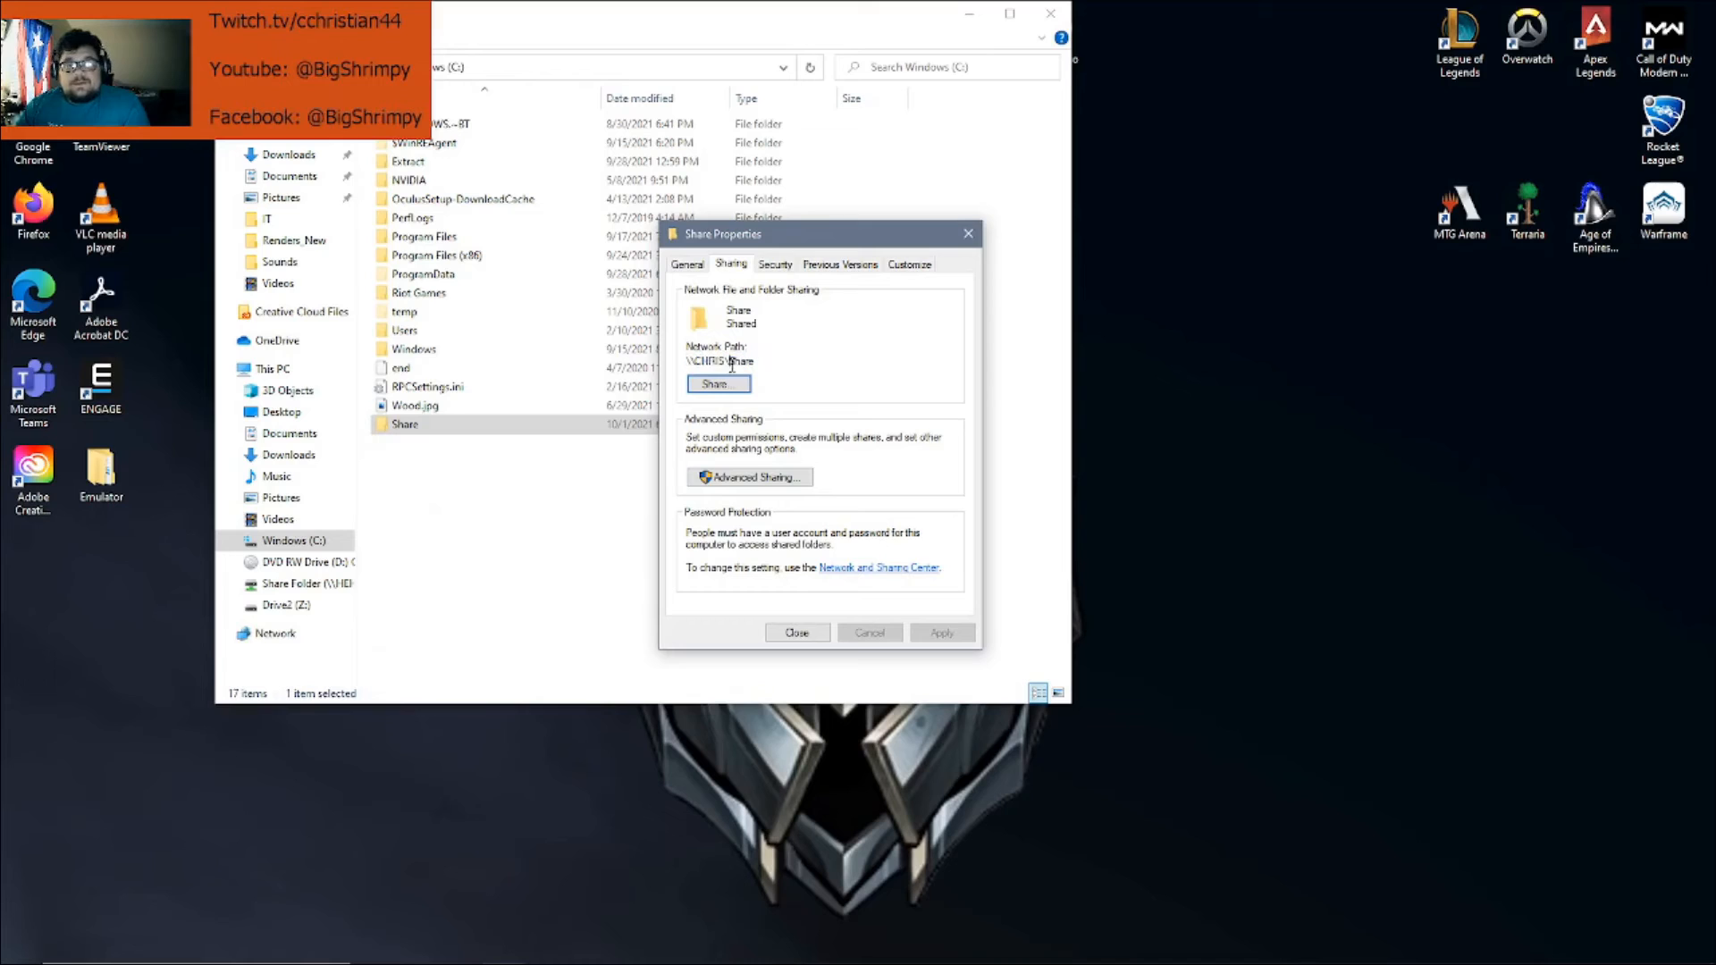
click(751, 478)
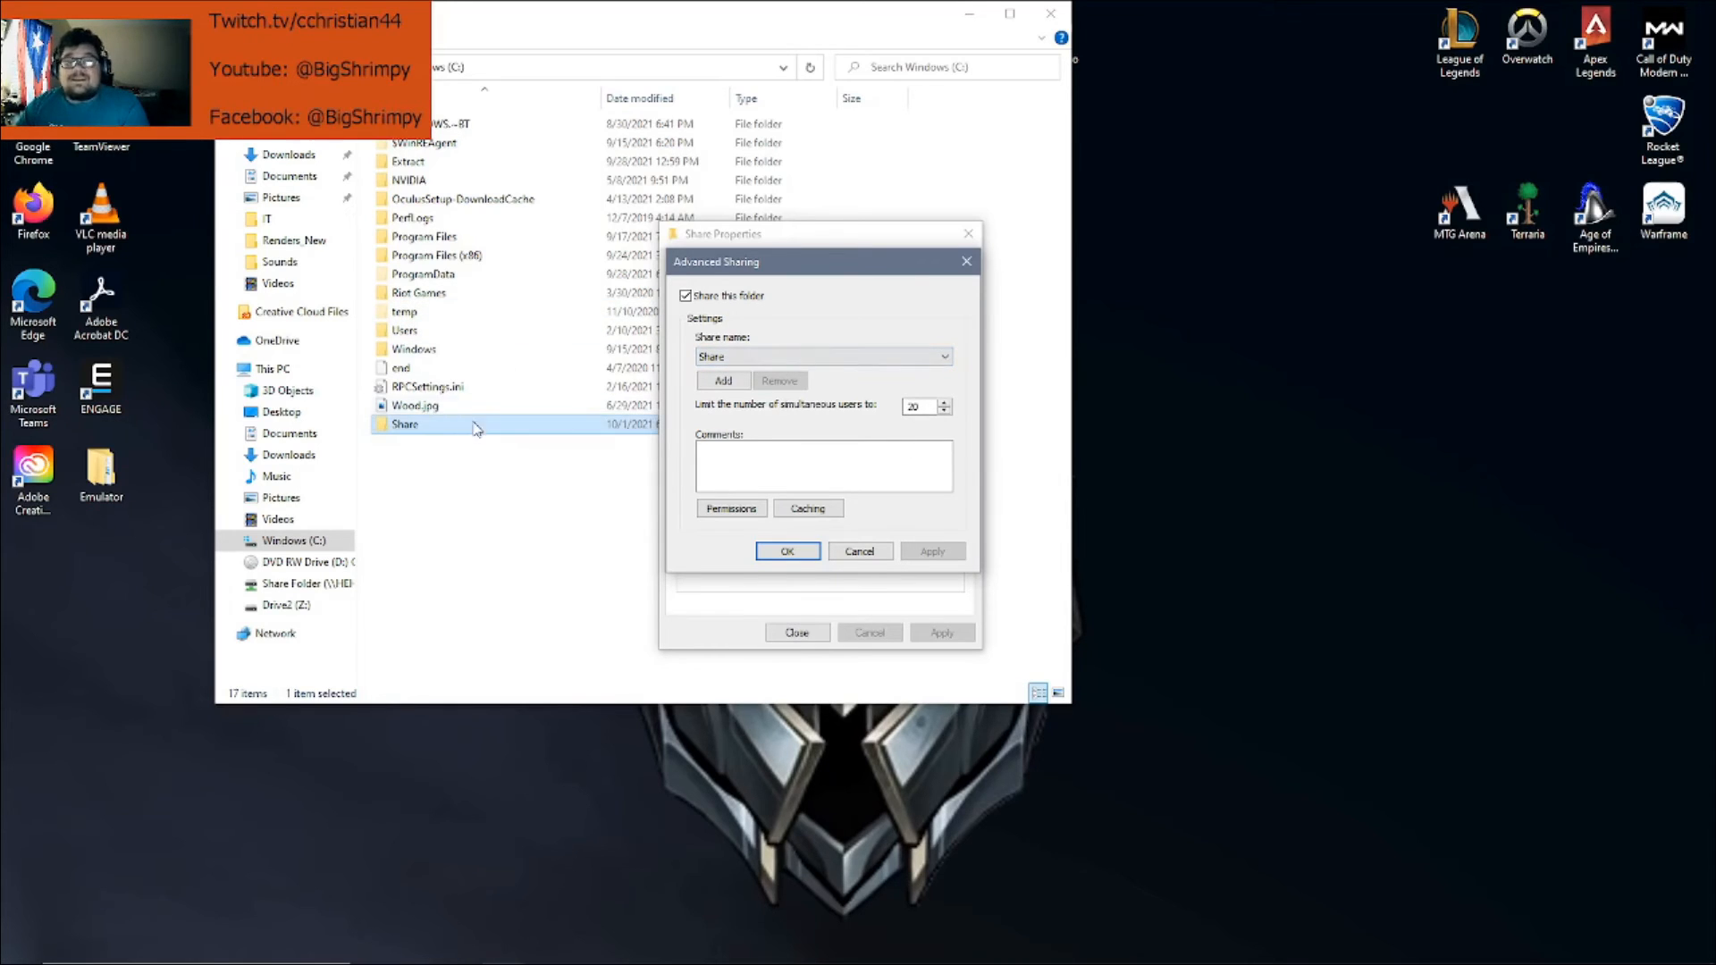
Review the share name and simultaneous users limit, then open the share Permissions
click(872, 356)
click(872, 370)
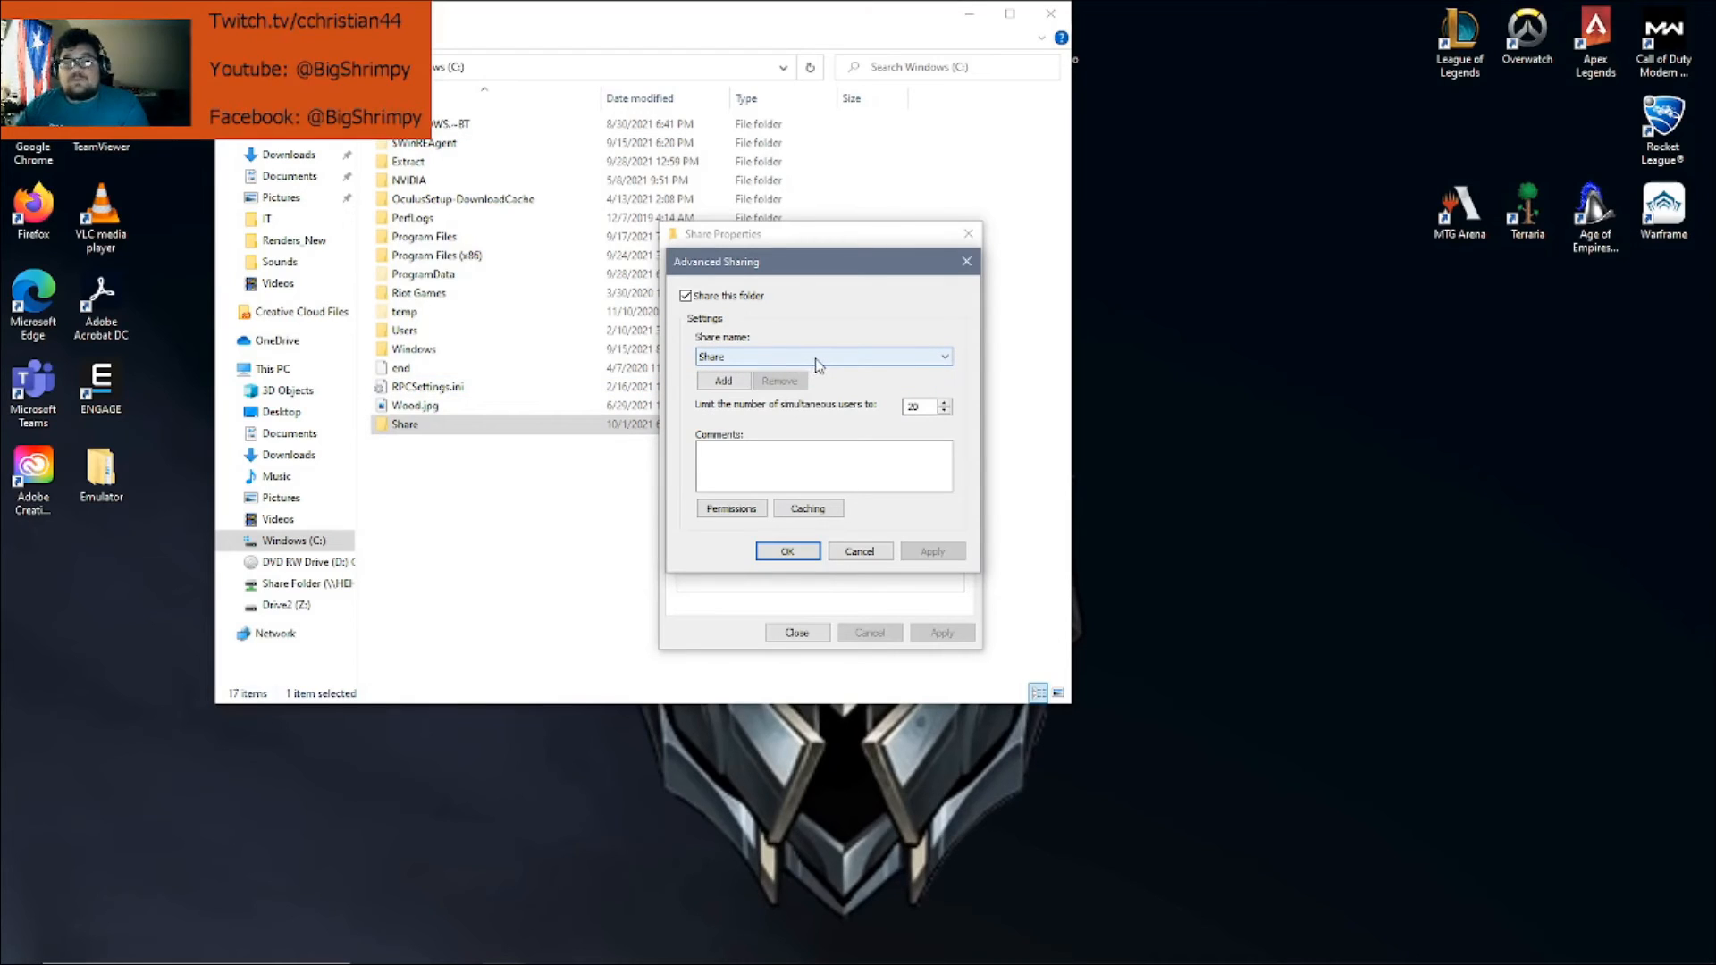
click(906, 407)
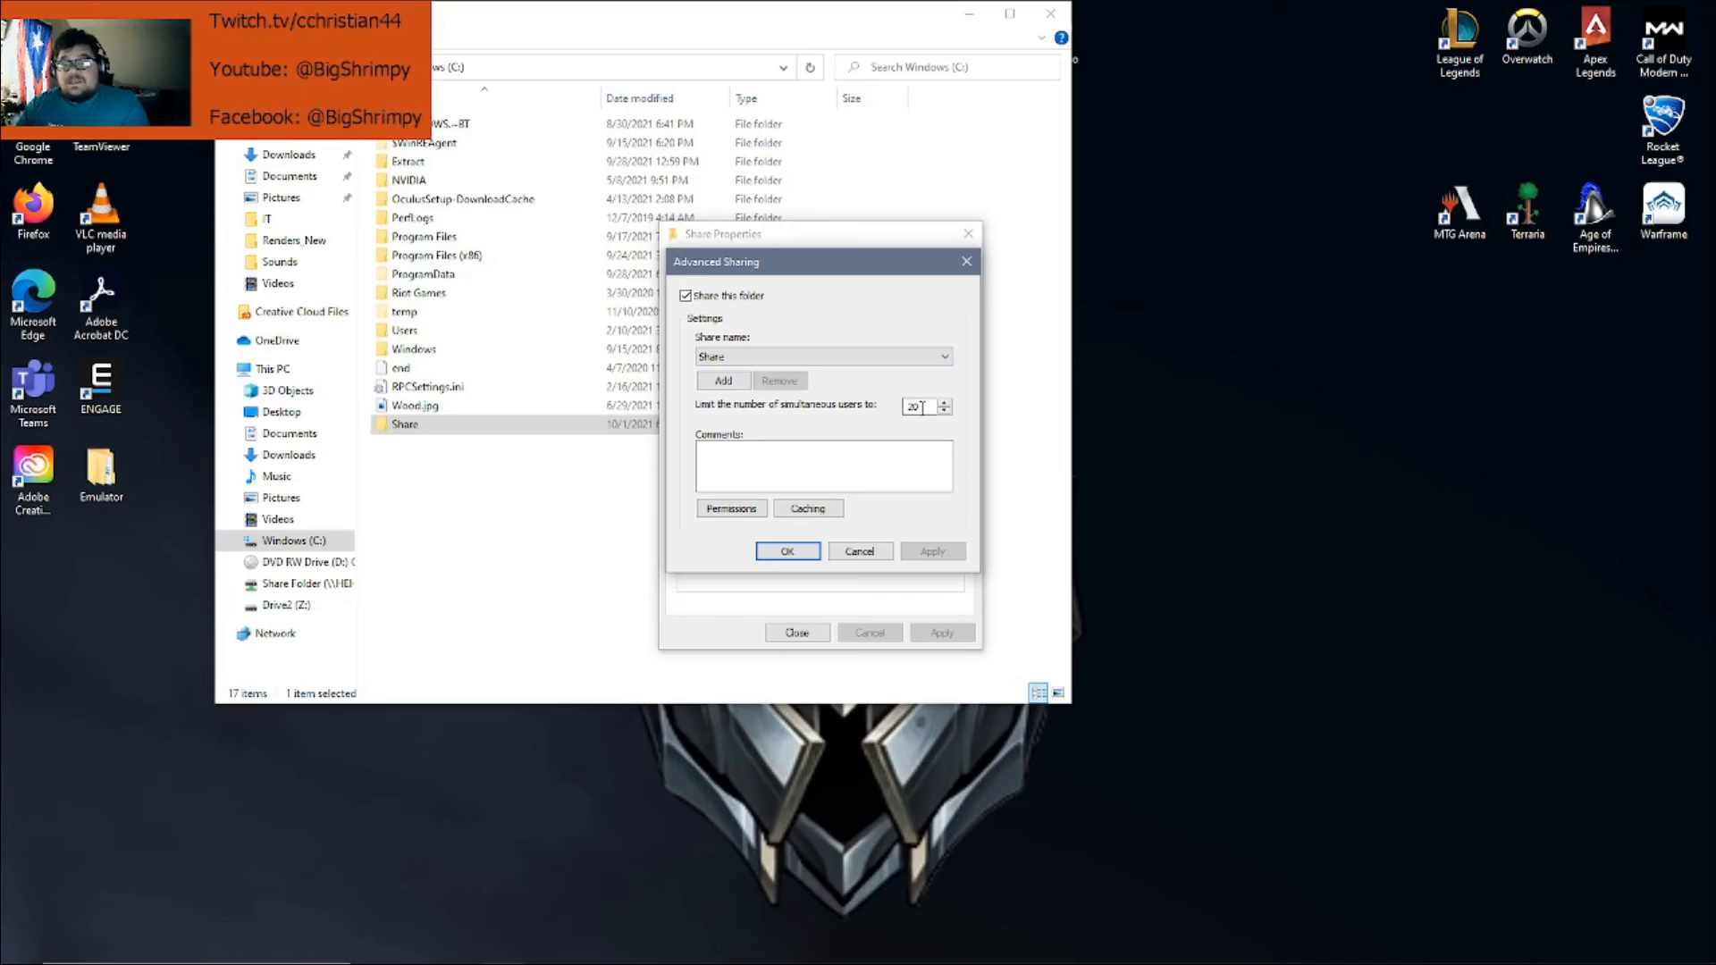
click(751, 509)
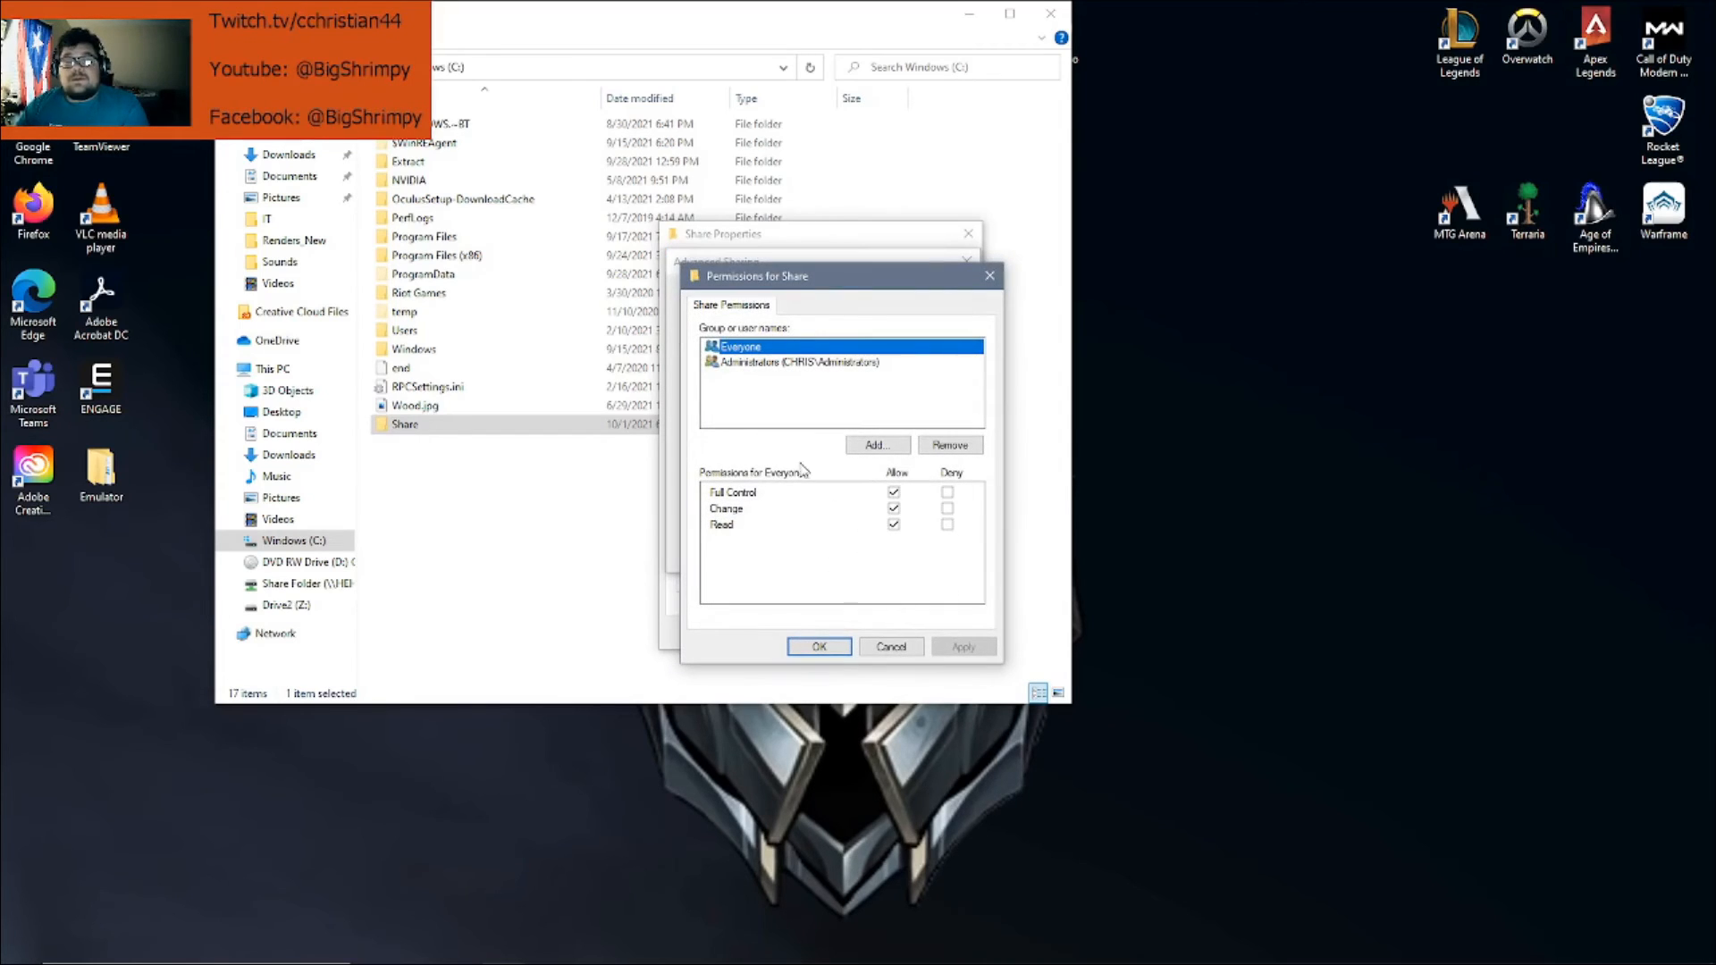
click(774, 365)
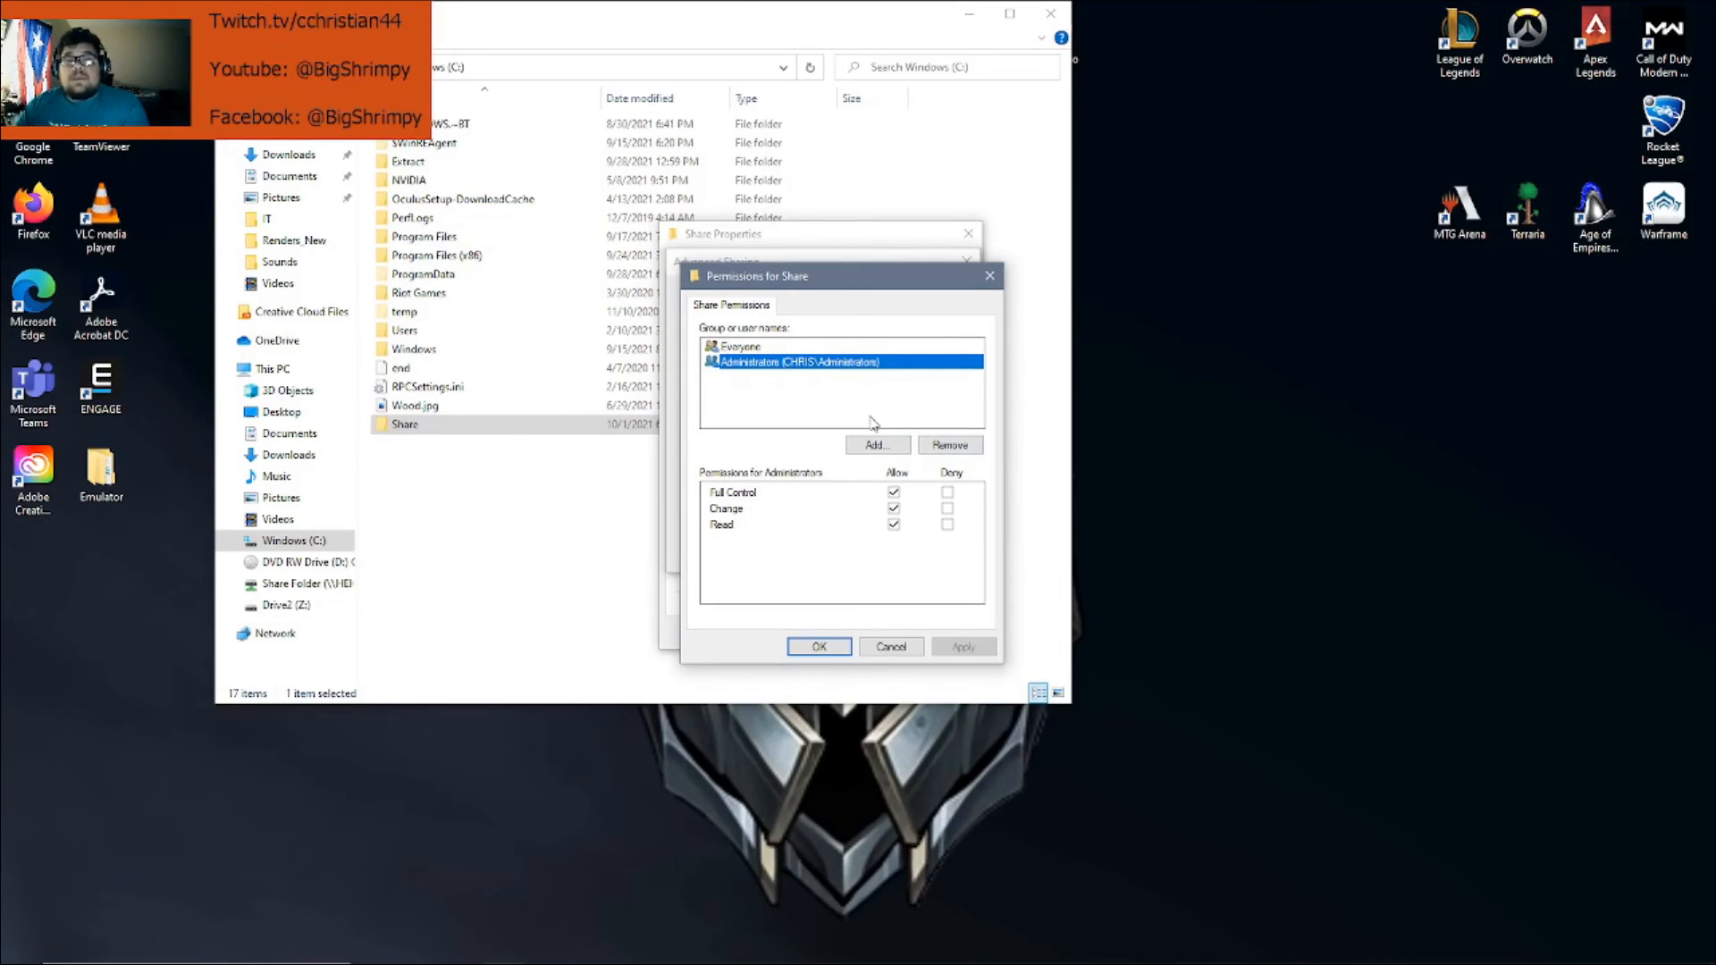
click(879, 446)
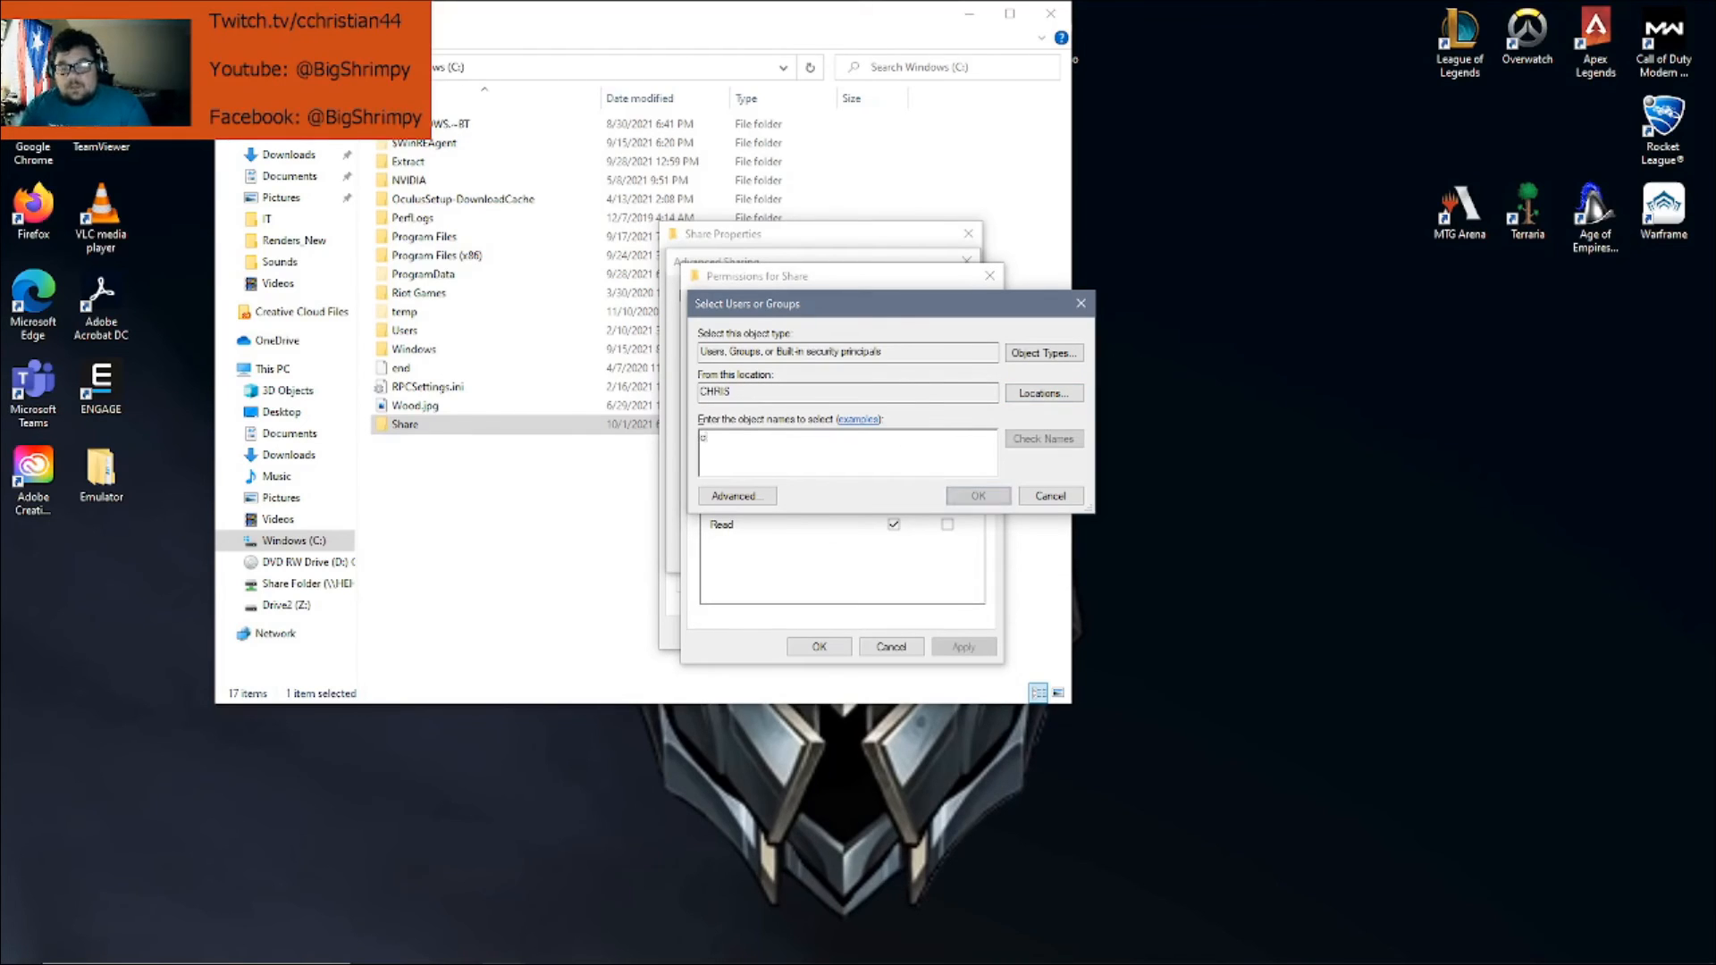
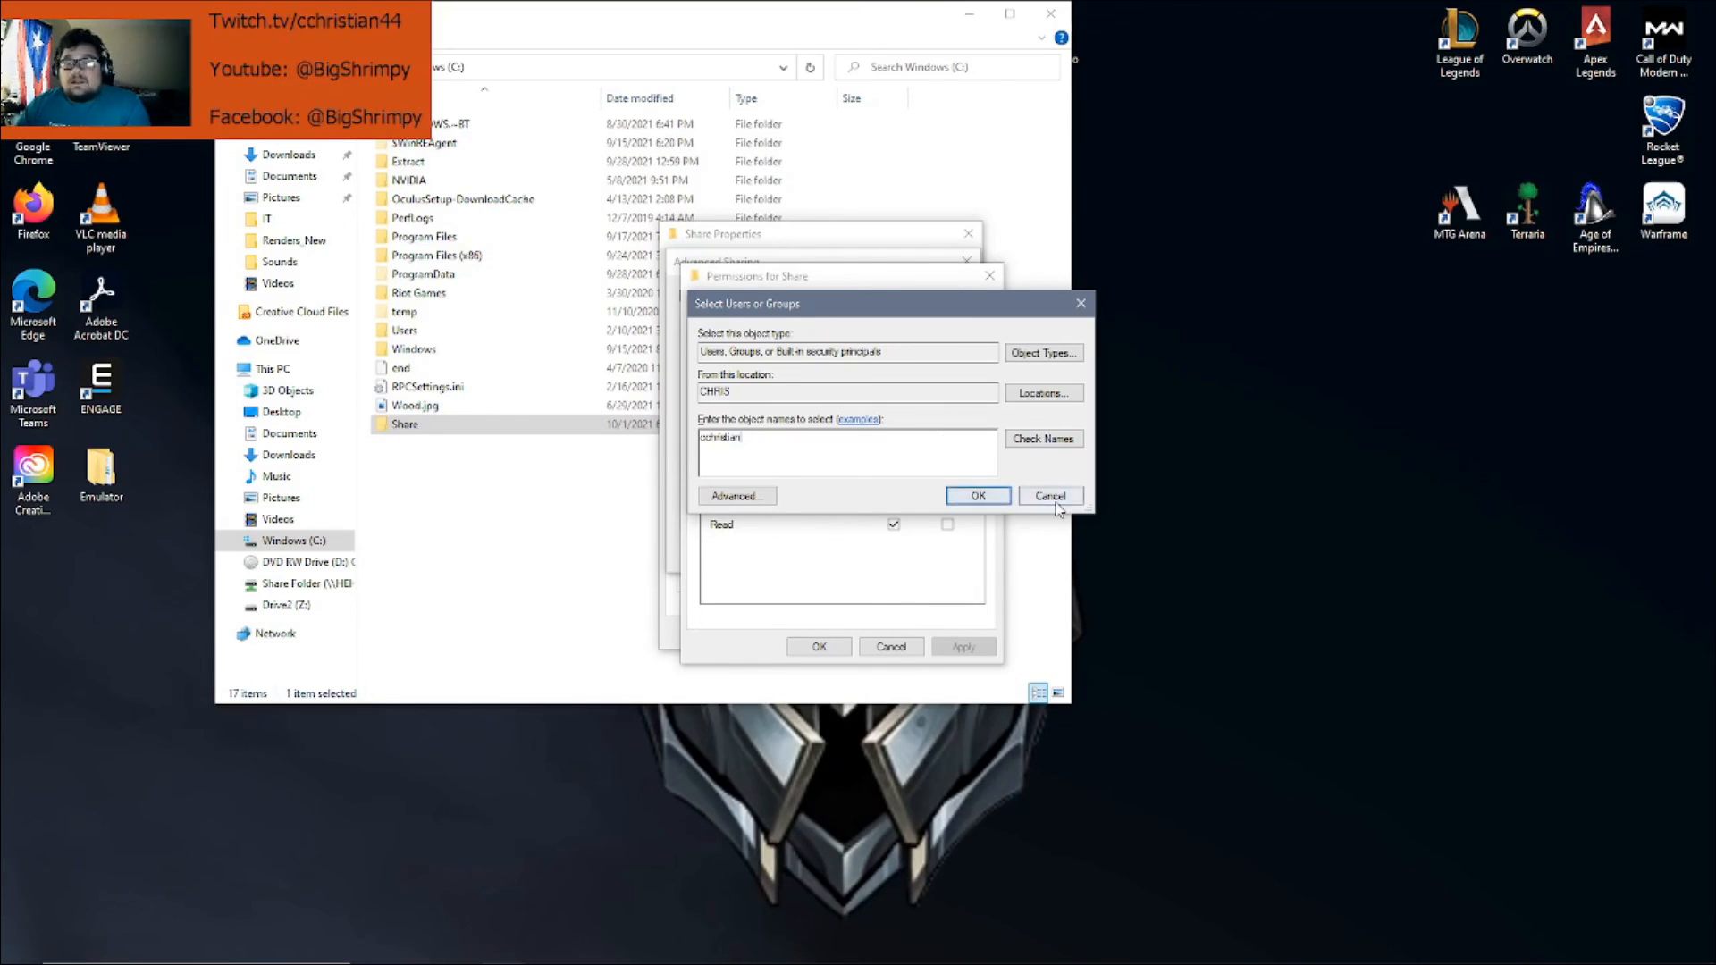
click(992, 497)
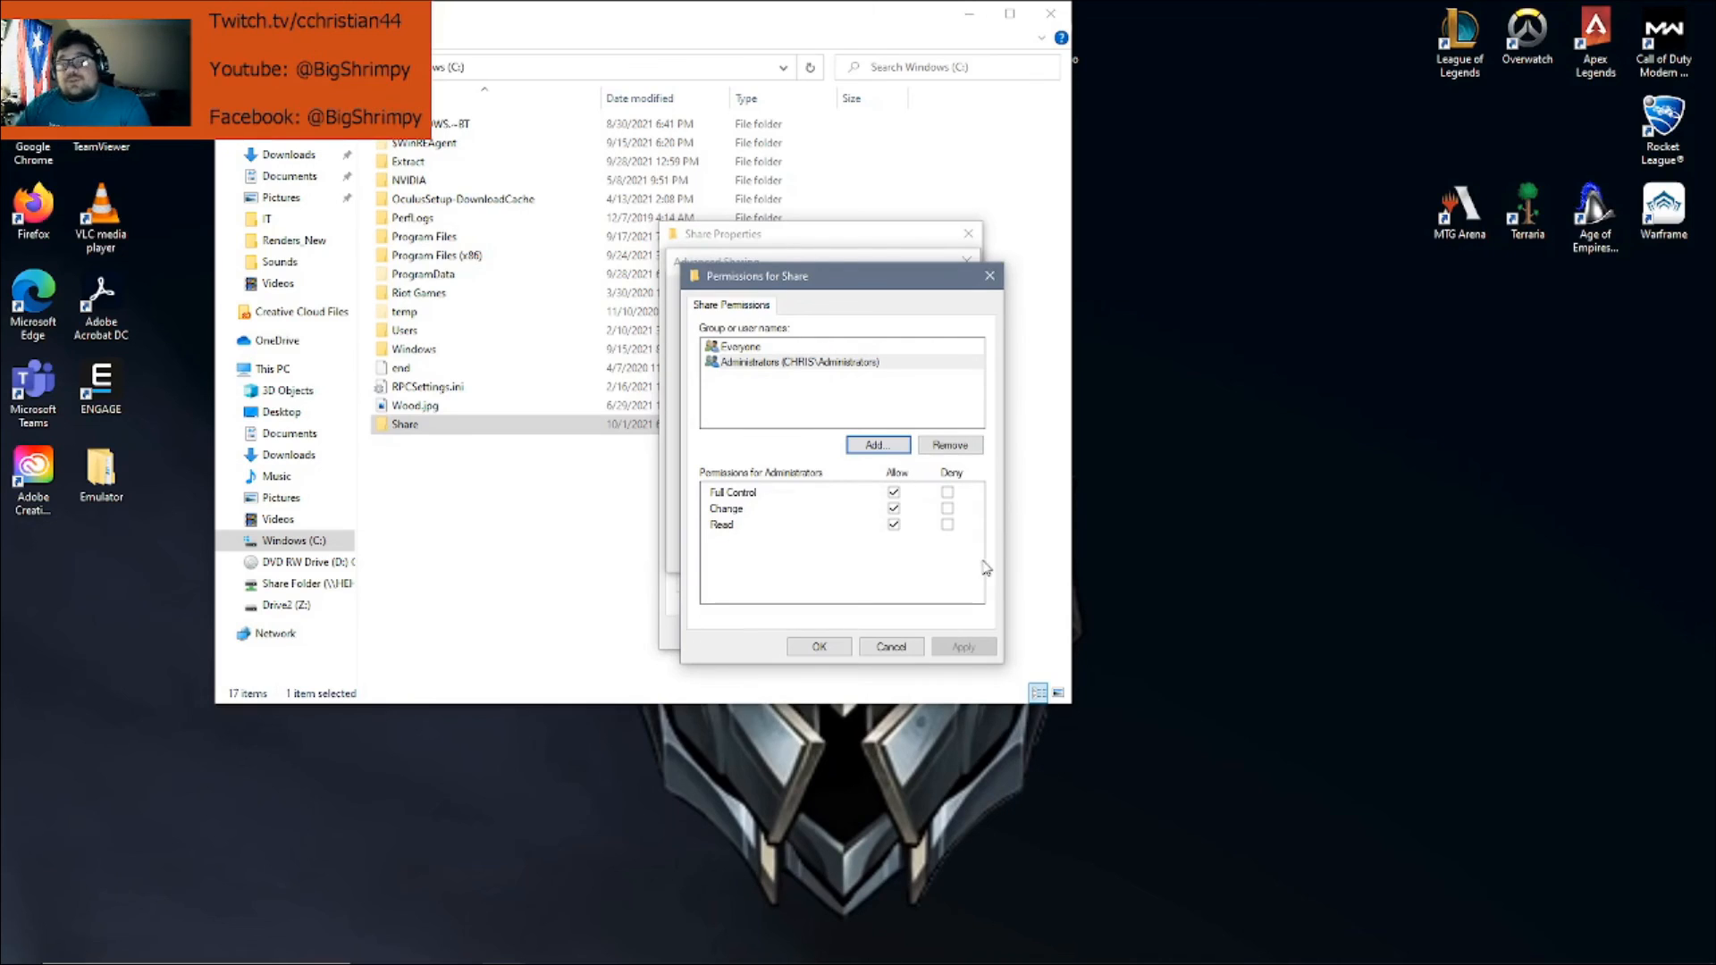
click(989, 275)
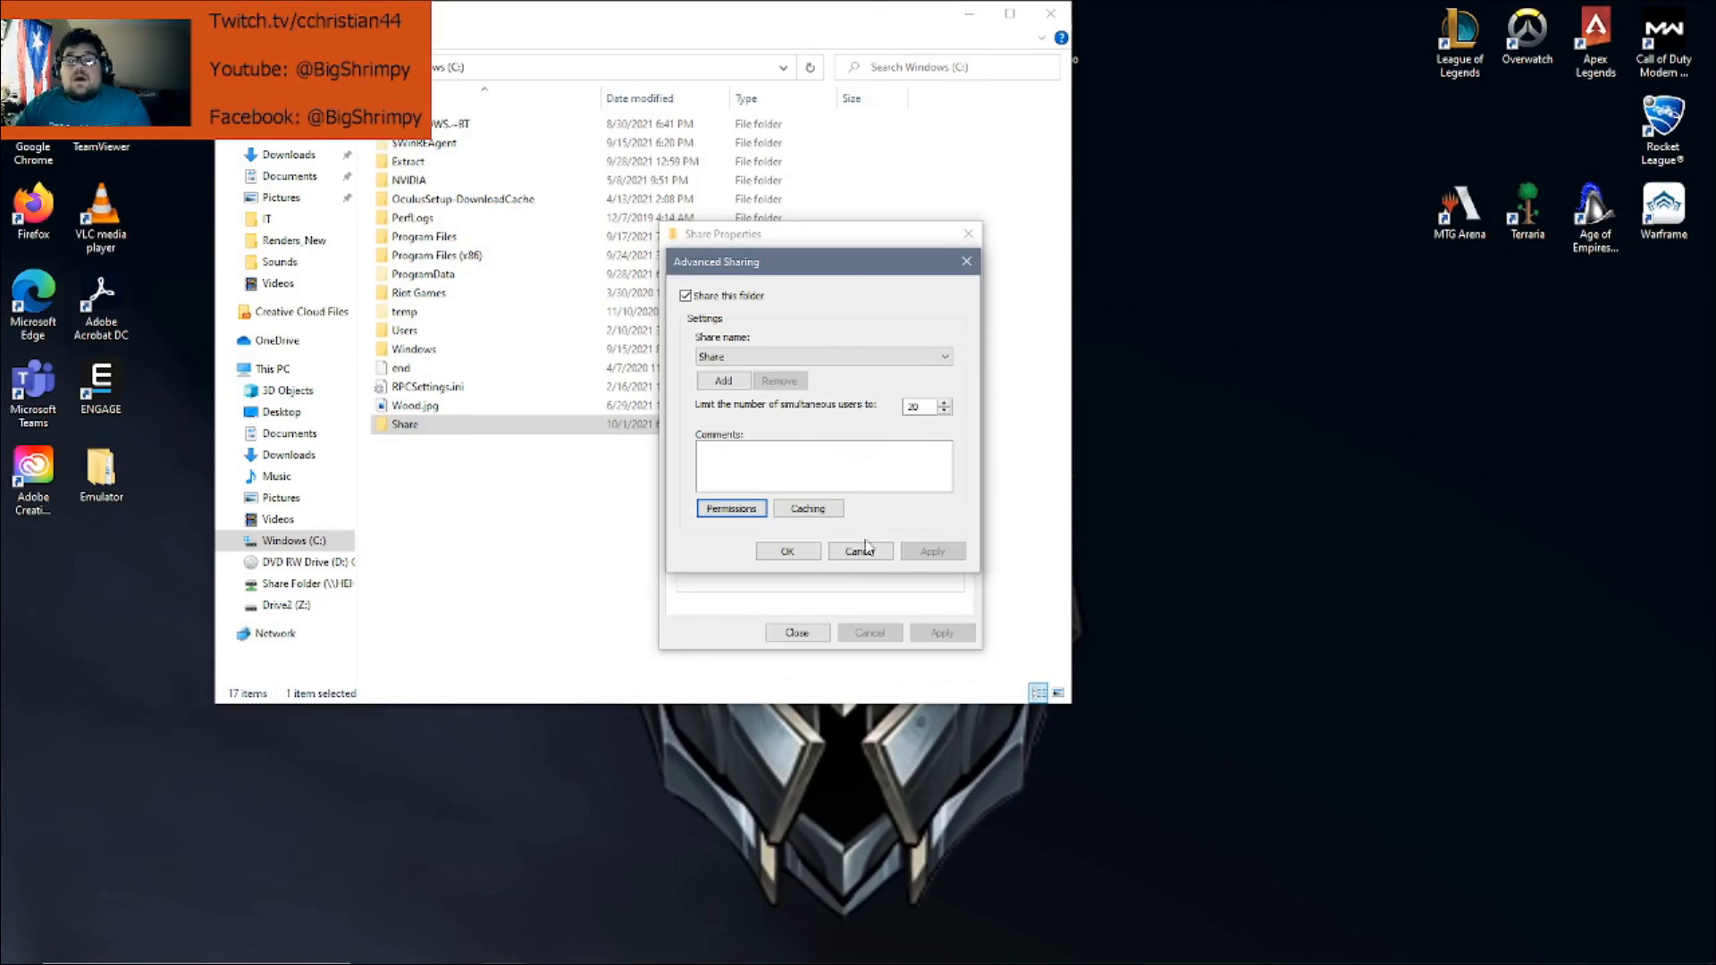
Close the Advanced Sharing dialog to return to Share's Sharing tab
click(966, 261)
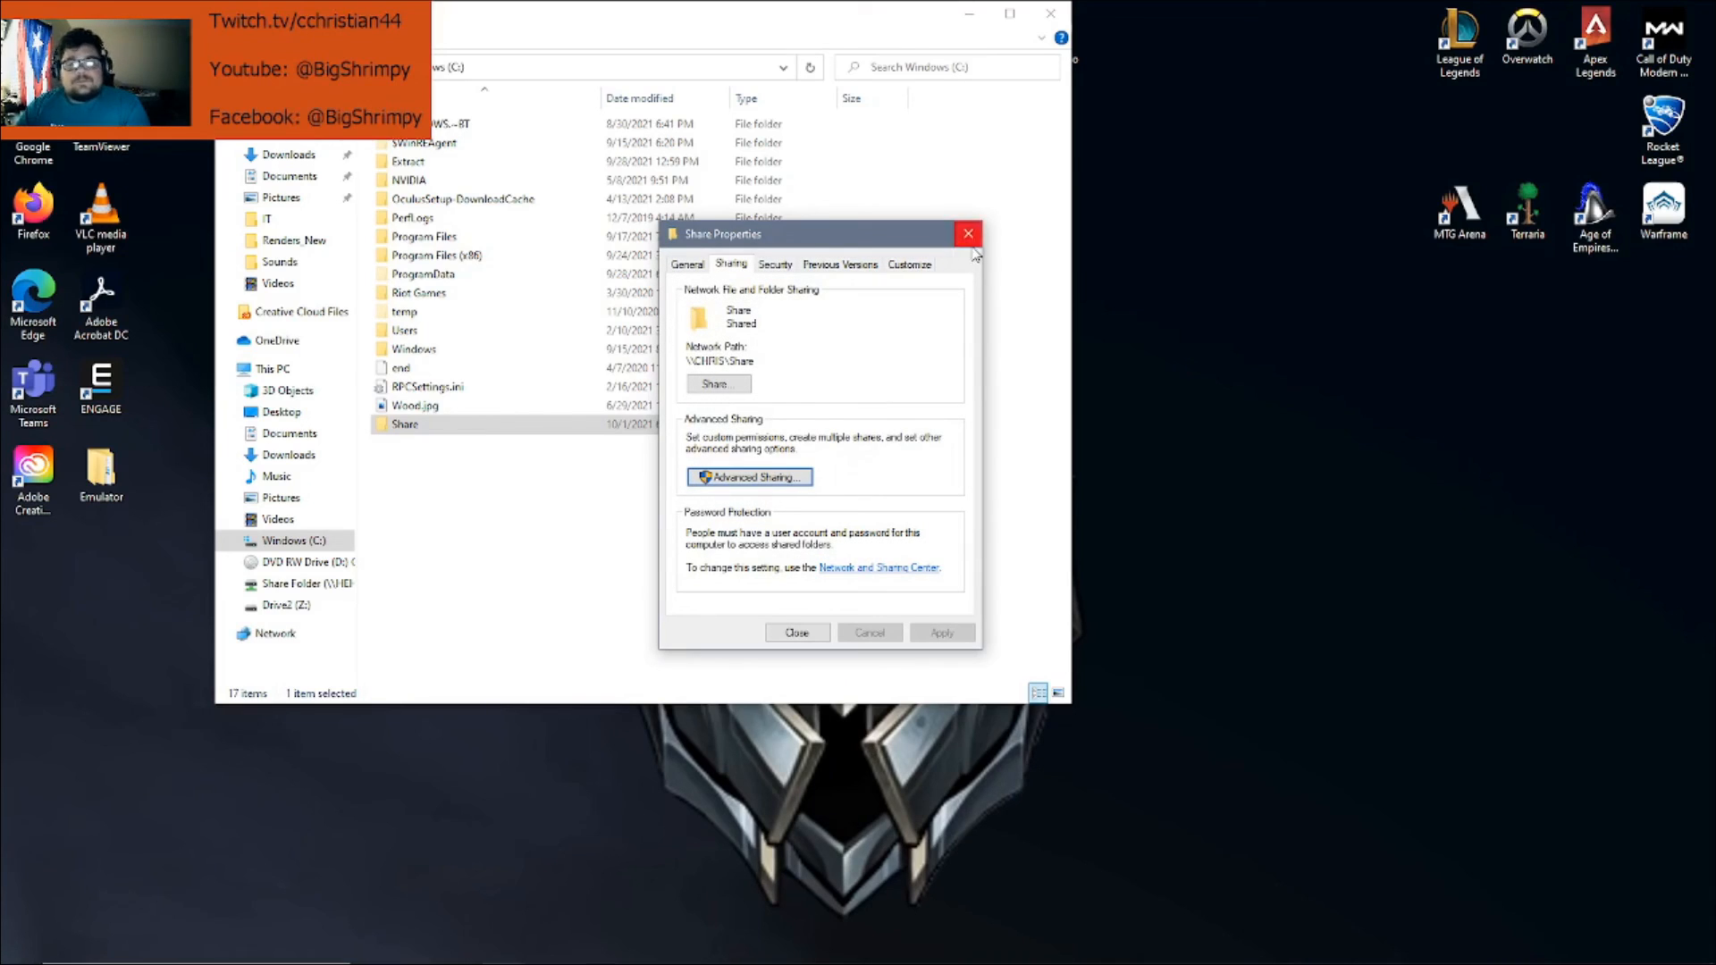